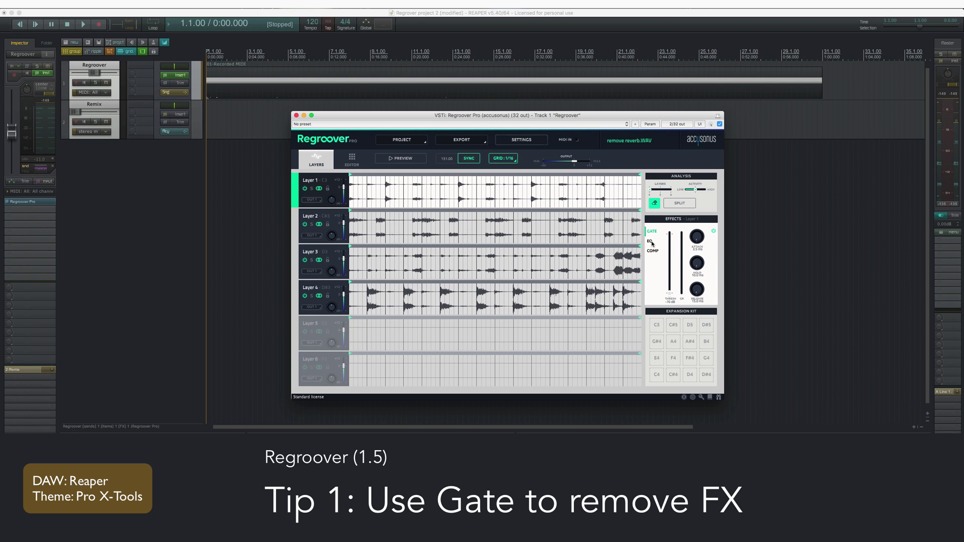
- Examine layer 1's EQ, compressor and gate effects, and preview the full unprocessed loop
click(653, 244)
click(654, 254)
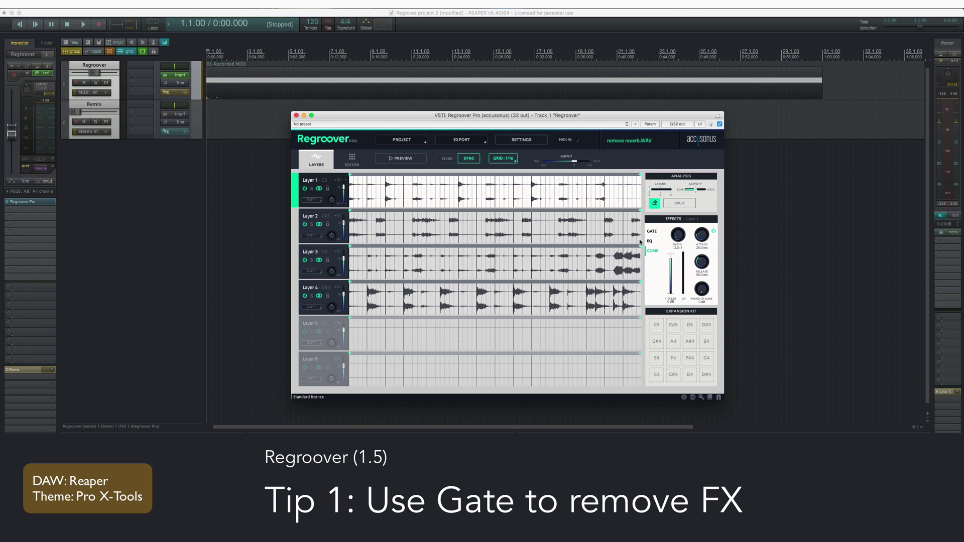
click(652, 231)
click(652, 242)
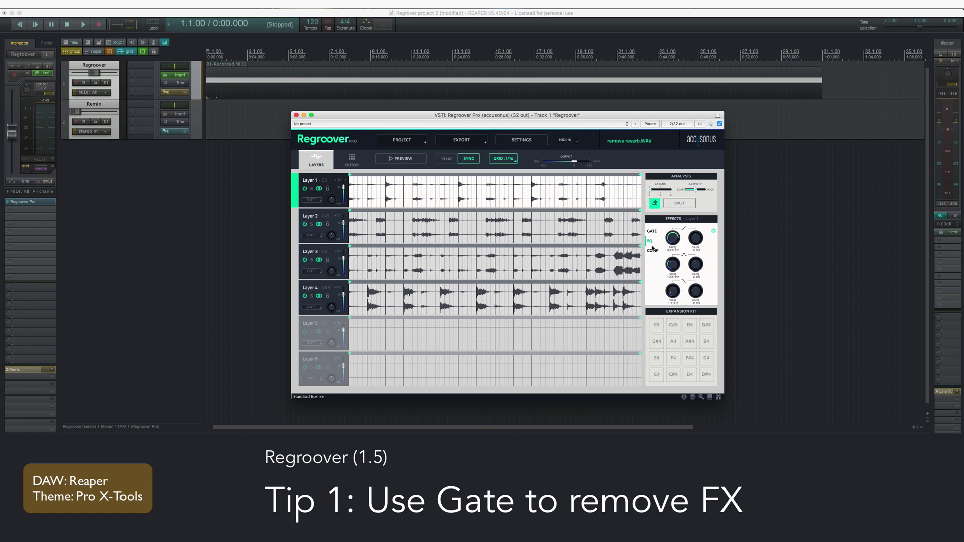
click(654, 253)
click(654, 231)
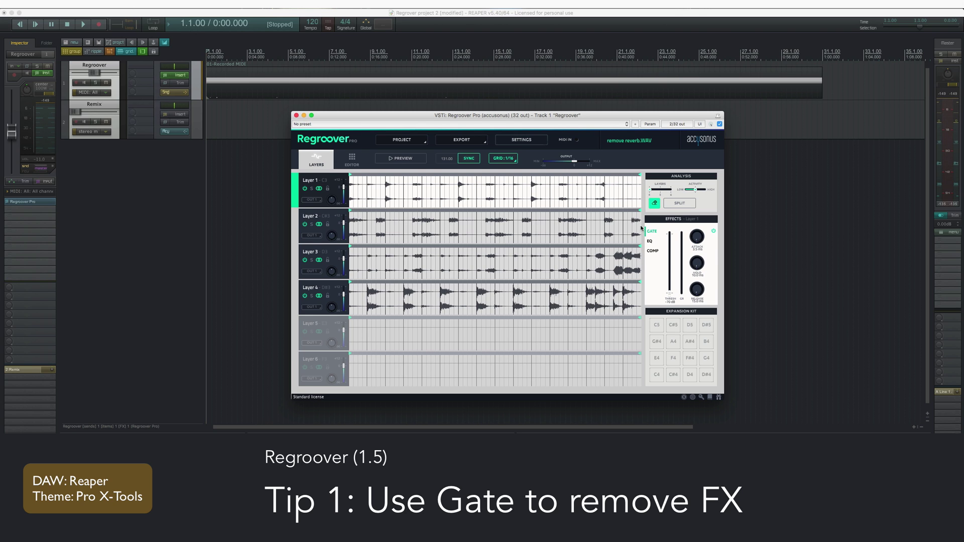
click(407, 158)
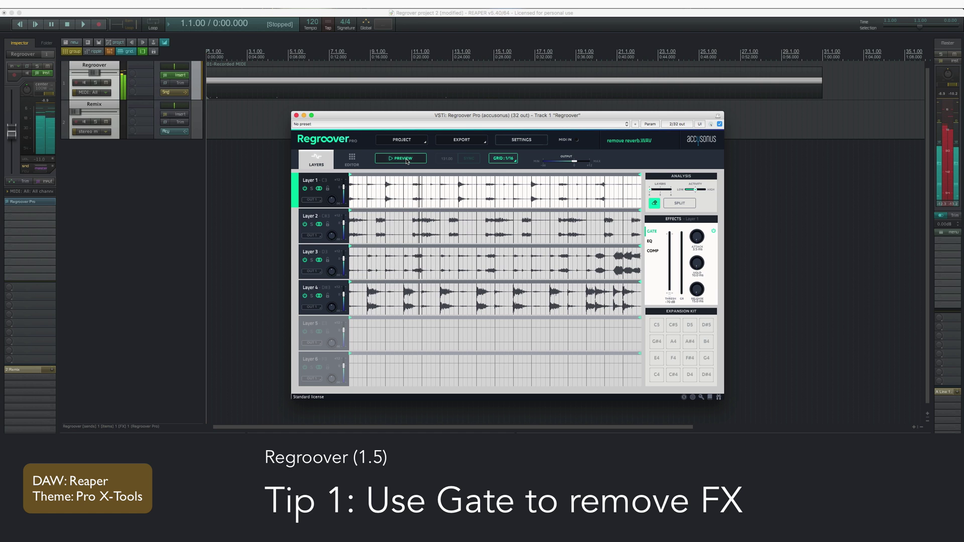
click(407, 158)
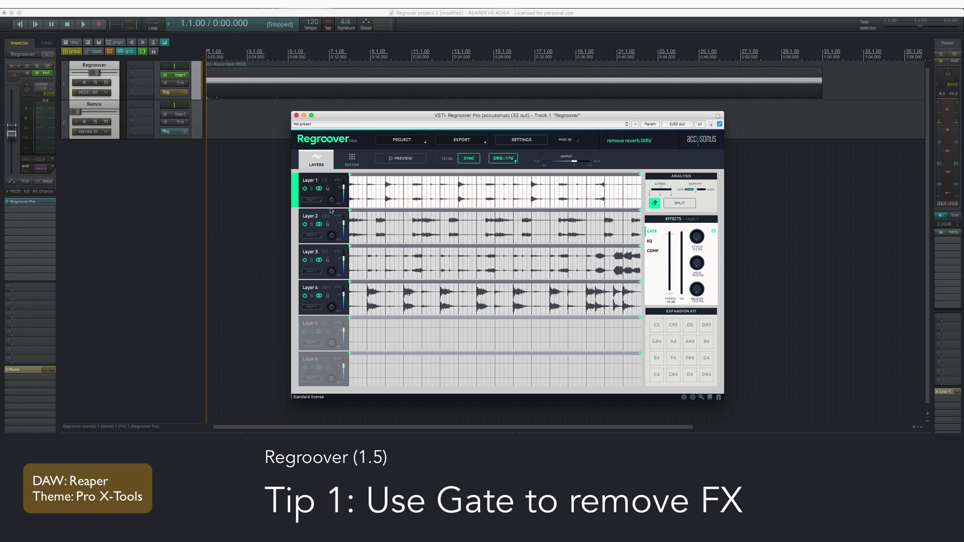
- Solo layer 1, preview it alone and raise its gate threshold to about -32 dB
click(312, 188)
click(402, 160)
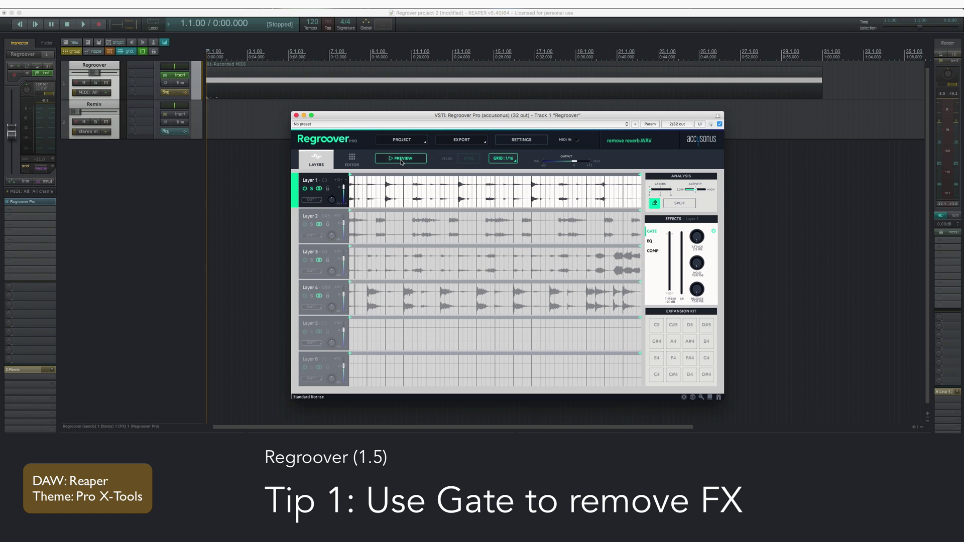
click(402, 160)
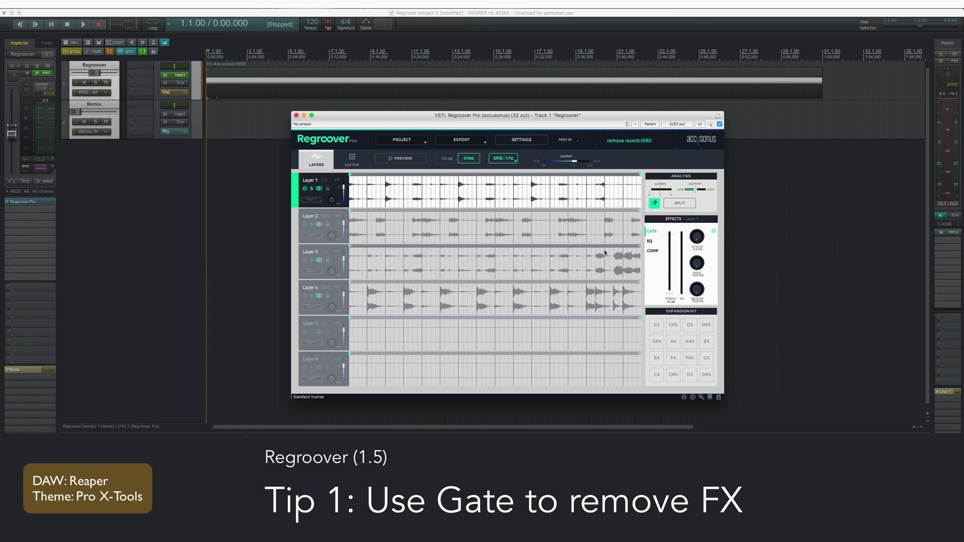
drag(670, 288, 670, 260)
click(415, 159)
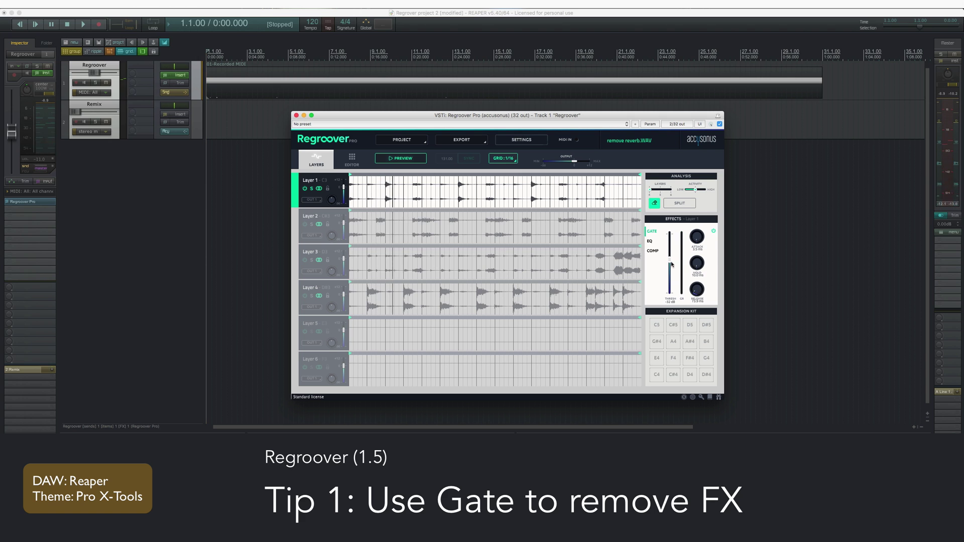
drag(669, 265, 670, 265)
- Solo layer 2 and raise its gate threshold while the preview plays
click(313, 226)
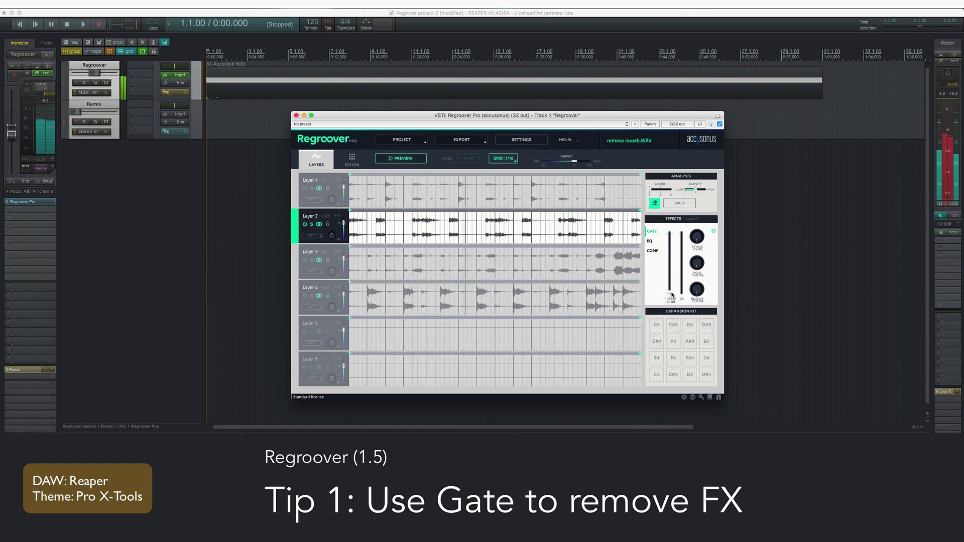
drag(672, 295, 673, 261)
- Solo layer 3, raise its gate threshold and adjust the gate's release time
click(464, 255)
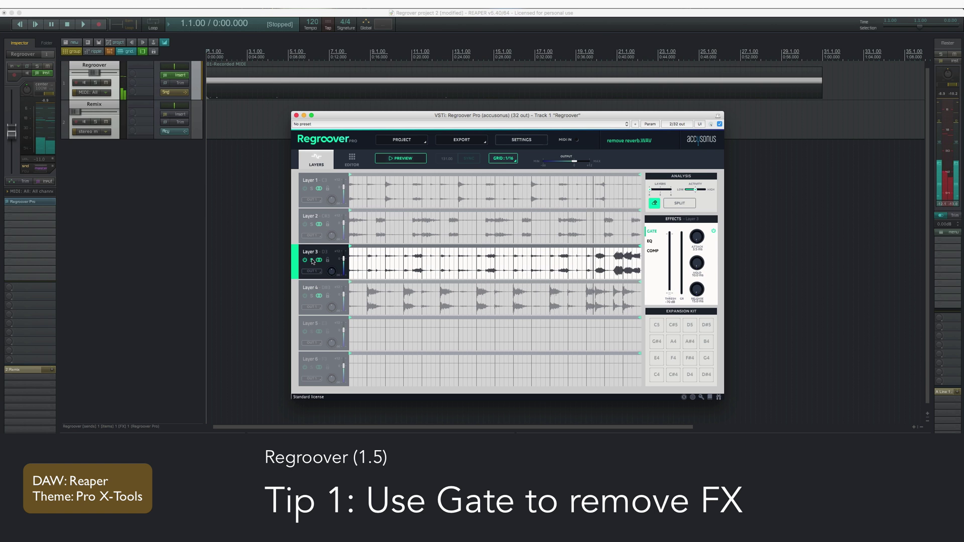
drag(669, 296, 677, 273)
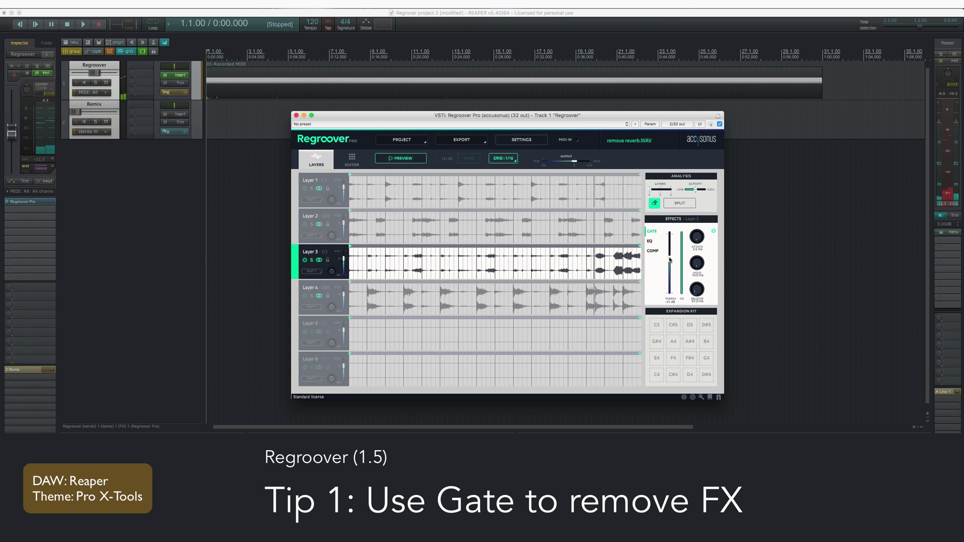
drag(670, 262, 669, 257)
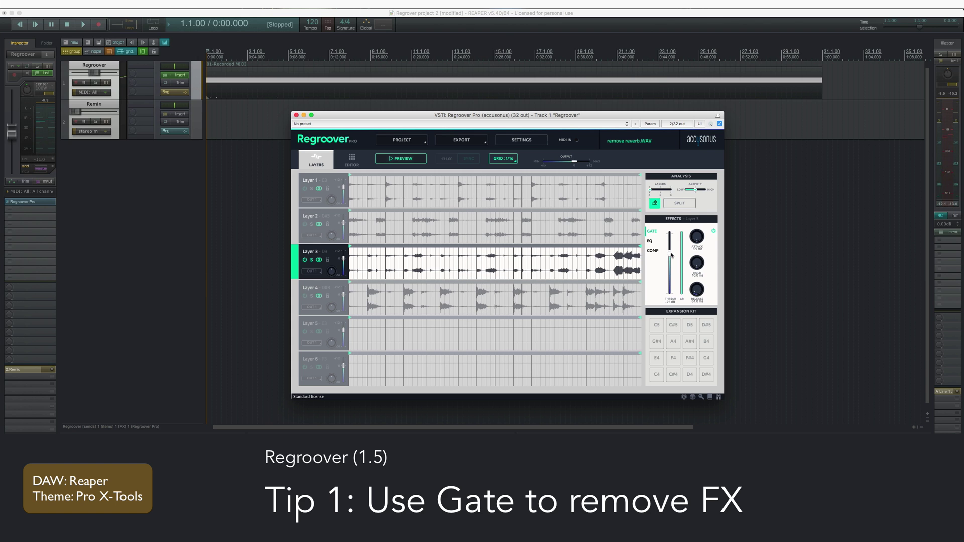
drag(698, 292, 698, 284)
- Solo layer 4, raise its gate threshold to about -30 dB and turn its solo off
click(308, 296)
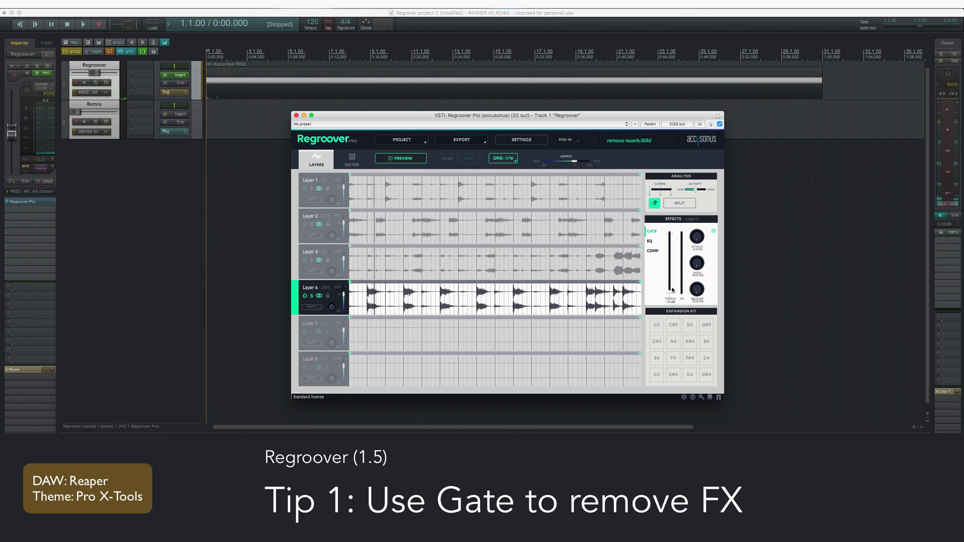
drag(670, 294, 672, 261)
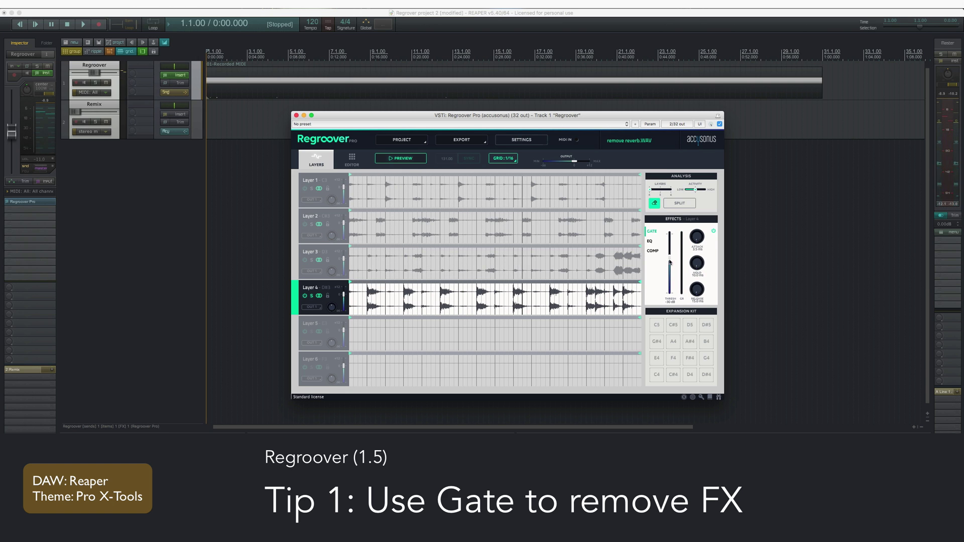
click(311, 297)
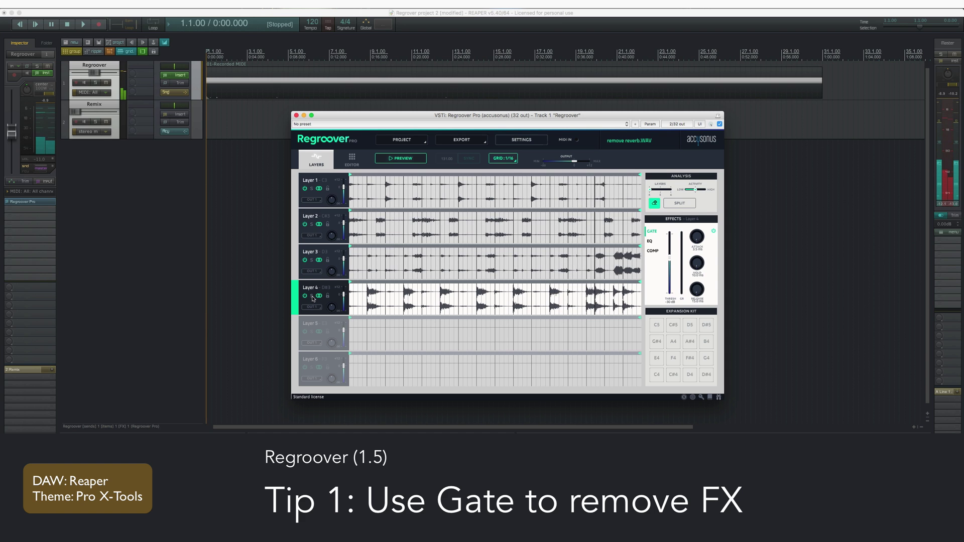
- Restart the preview to hear the full loop with the gates applied to all four layers
click(407, 159)
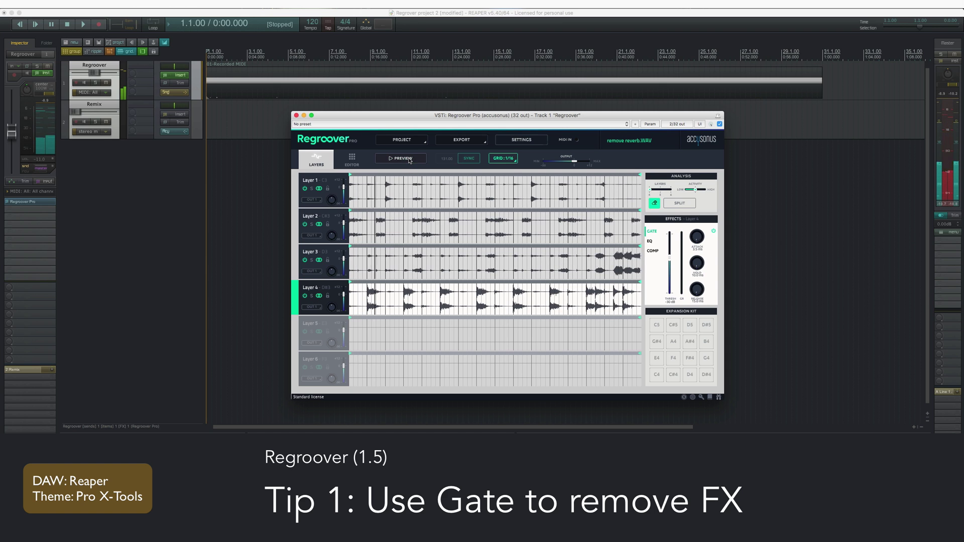
click(408, 159)
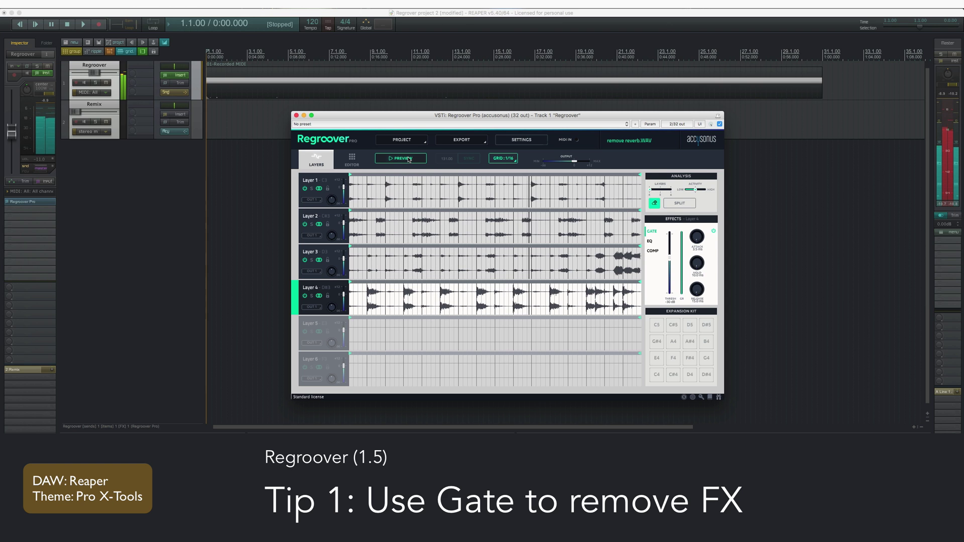
click(409, 159)
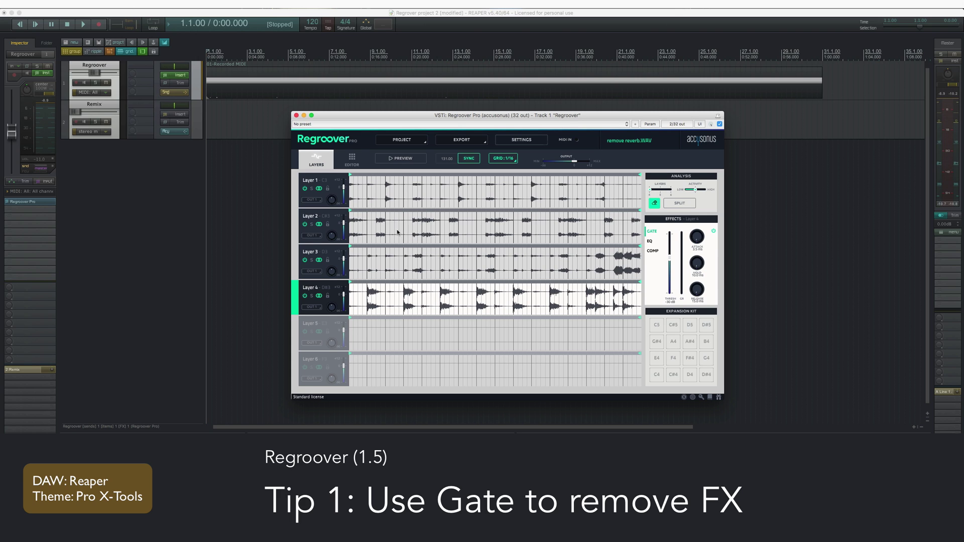
drag(651, 192, 671, 190)
click(685, 204)
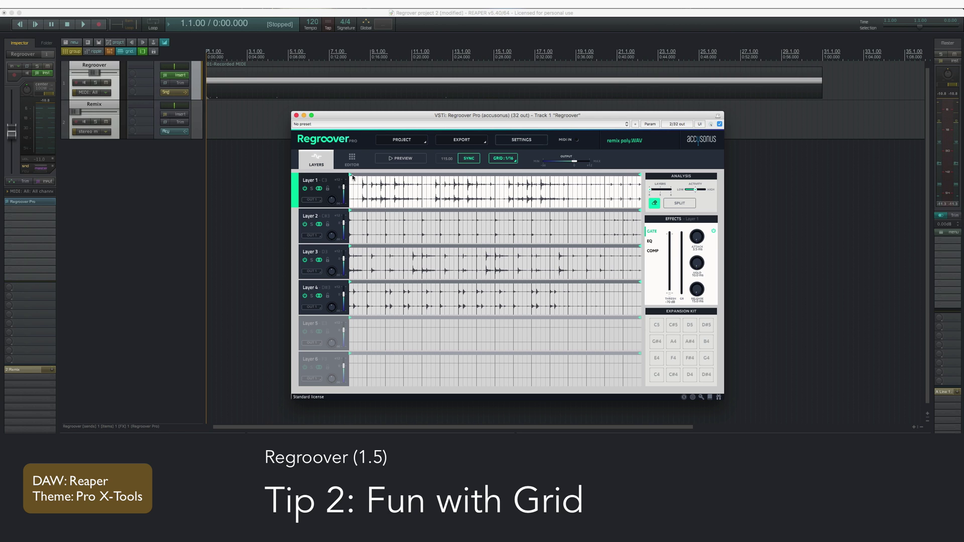
- Try moving layer 1's loop start and end markers inward, returning each to its original position
drag(358, 177, 510, 185)
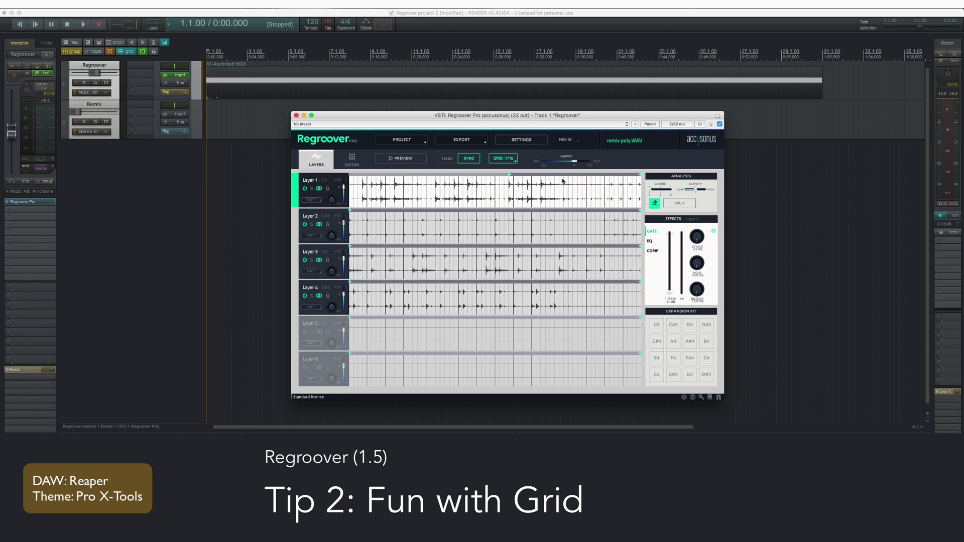
mouse_move(570, 179)
mouse_down()
mouse_move(400, 181)
mouse_move(595, 188)
mouse_move(395, 192)
mouse_up()
click(530, 178)
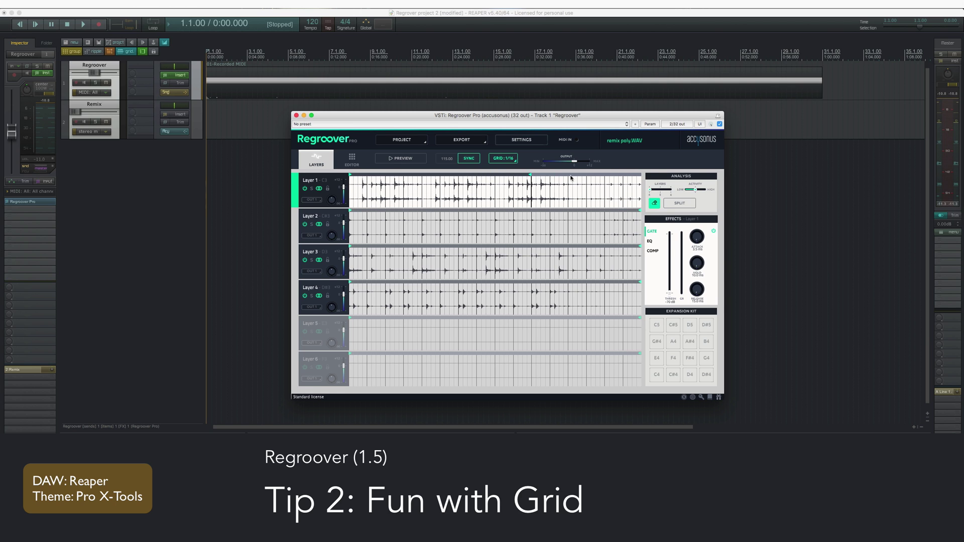
mouse_move(571, 178)
mouse_down()
mouse_move(618, 182)
mouse_move(505, 189)
mouse_move(642, 191)
mouse_up()
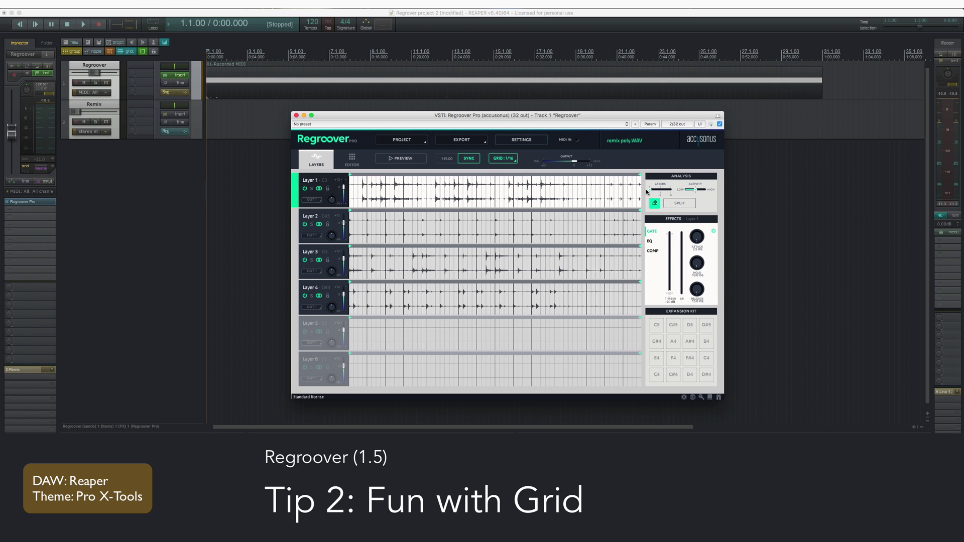
- Preview the full-length loop of remix poly.WAV
click(410, 162)
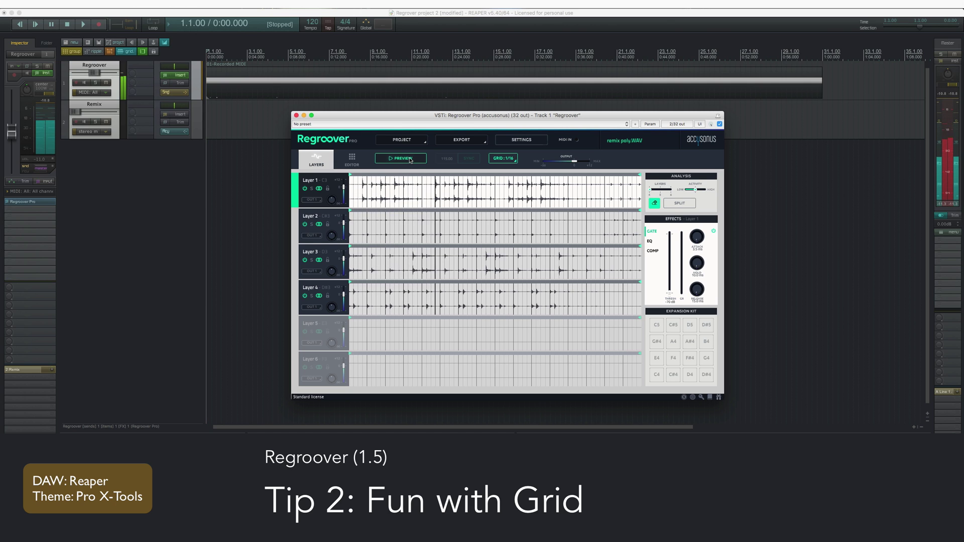
click(409, 160)
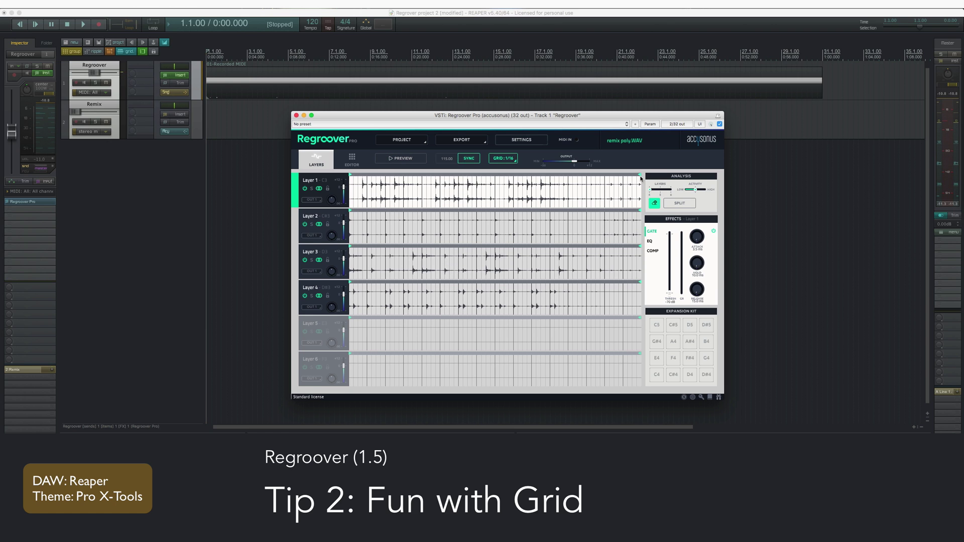
- Move the loop end markers of layers 1 to 4 back to the middle of the loop
click(495, 184)
click(497, 212)
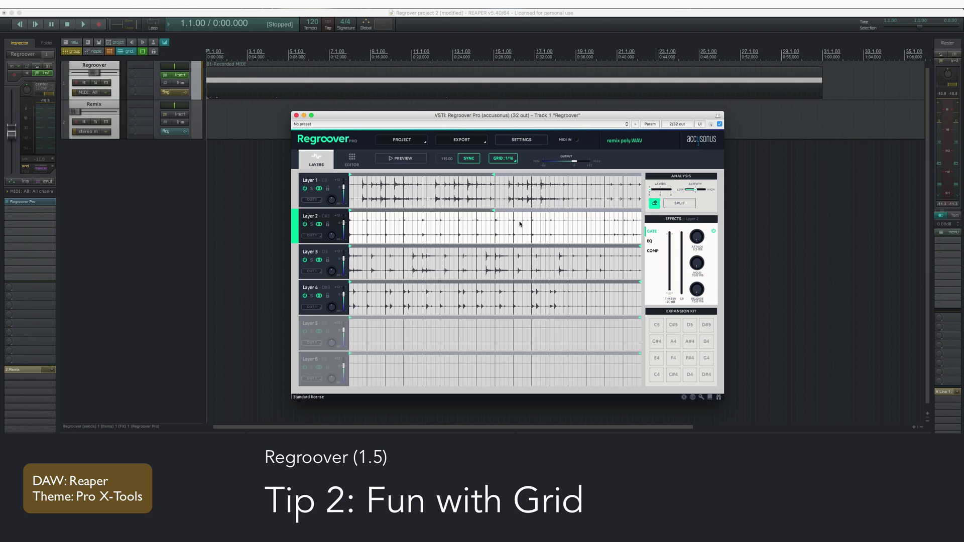
click(501, 253)
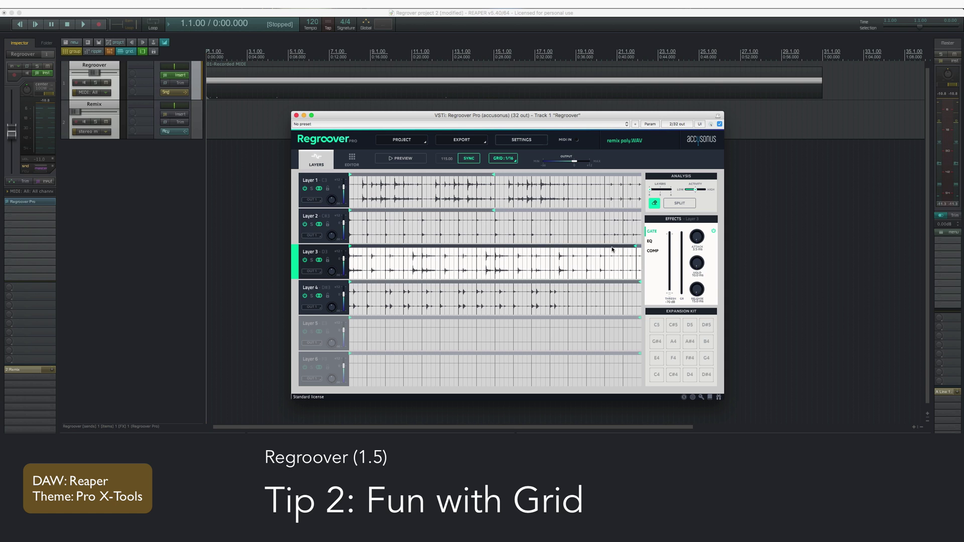
click(494, 253)
click(640, 284)
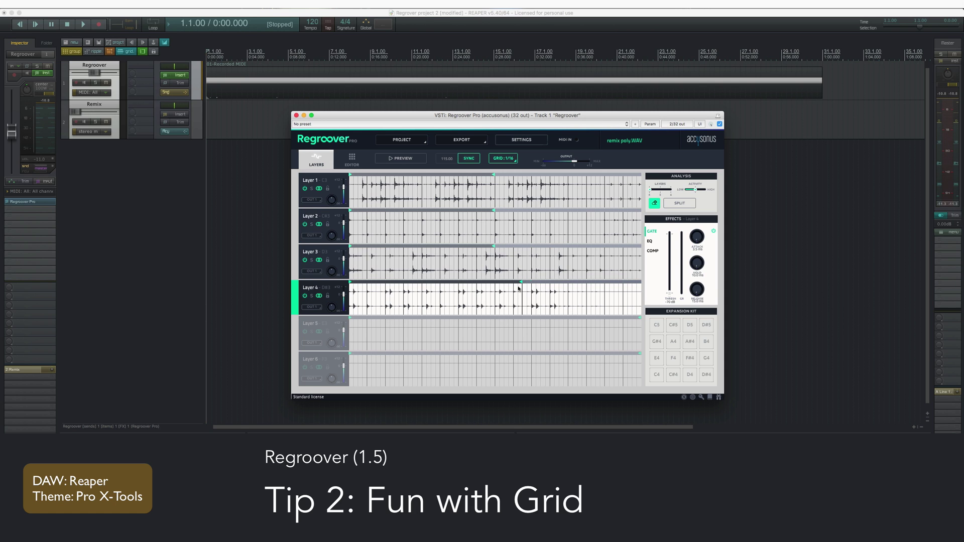
click(495, 289)
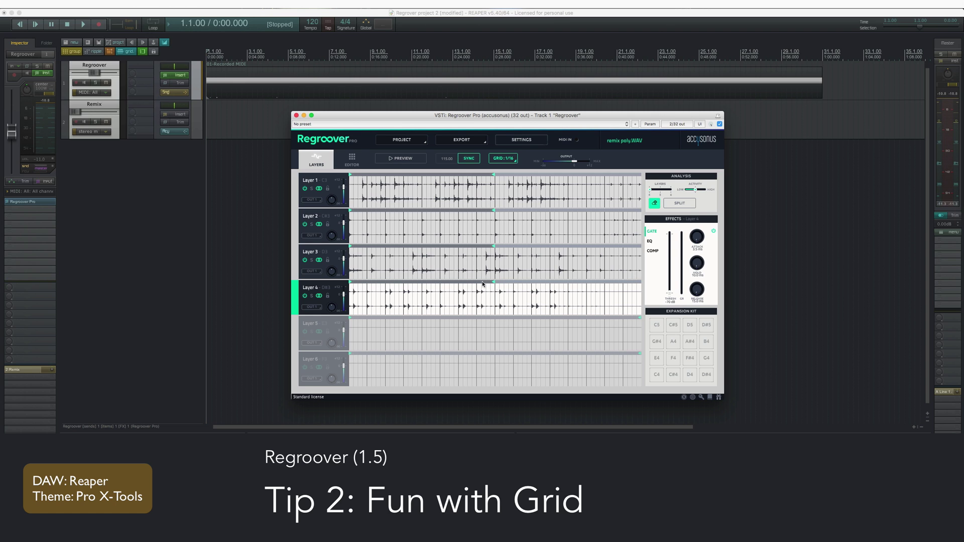
- Shorten the loop regions of all four layers to the first quarter of the loop and preview them
drag(494, 283, 420, 283)
click(496, 247)
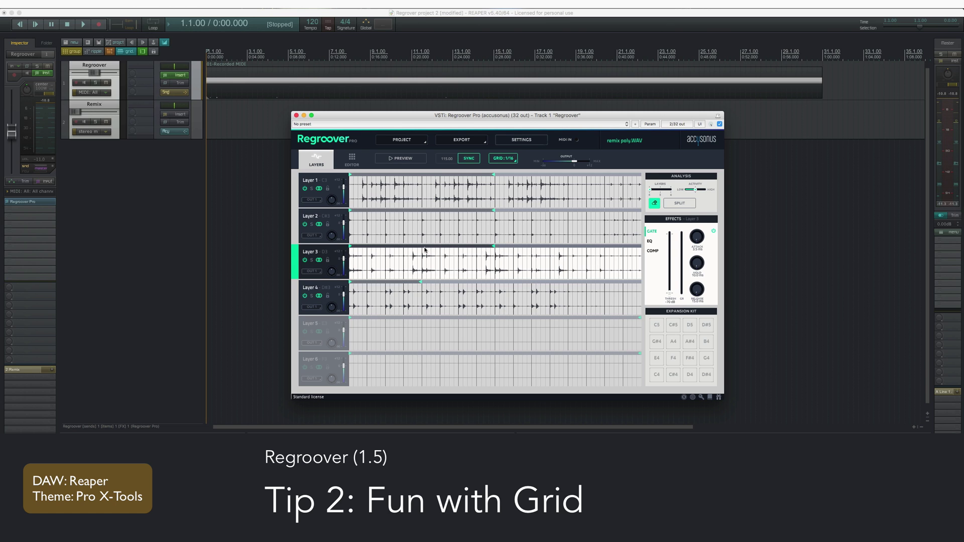
drag(495, 247, 421, 250)
drag(496, 211, 418, 217)
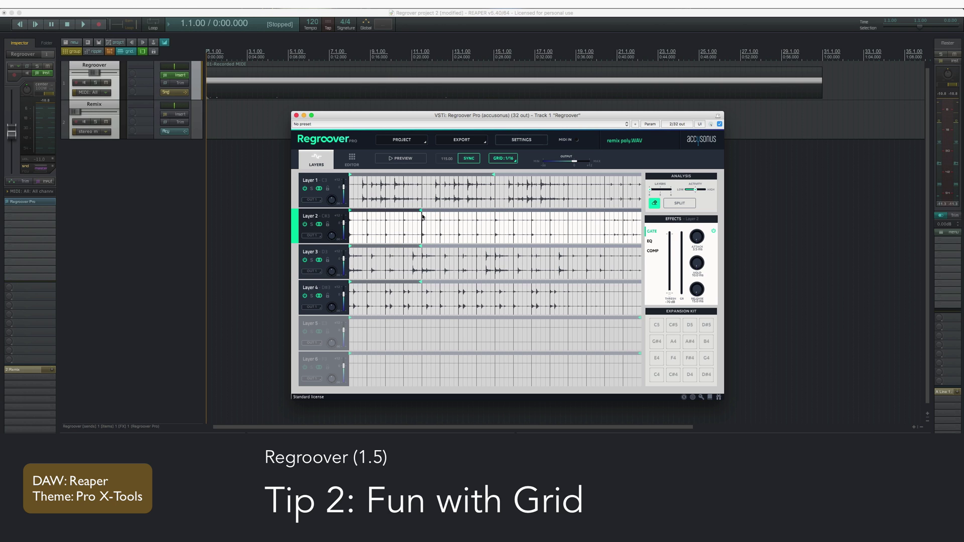
drag(495, 175, 427, 177)
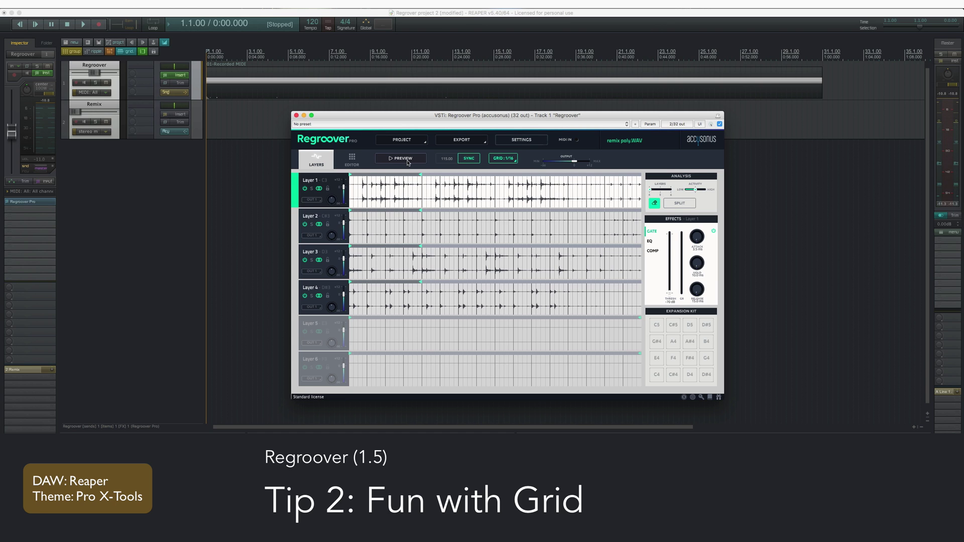
click(407, 160)
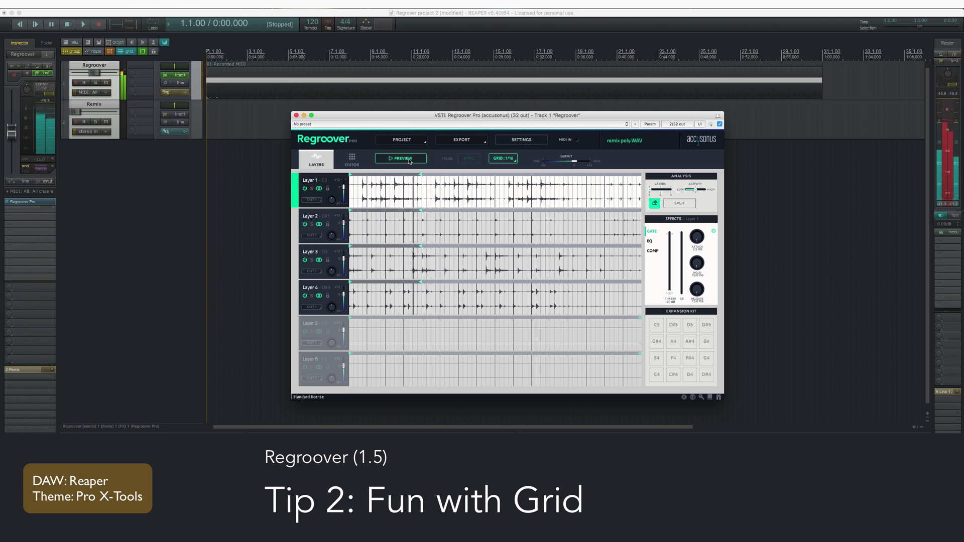
click(409, 160)
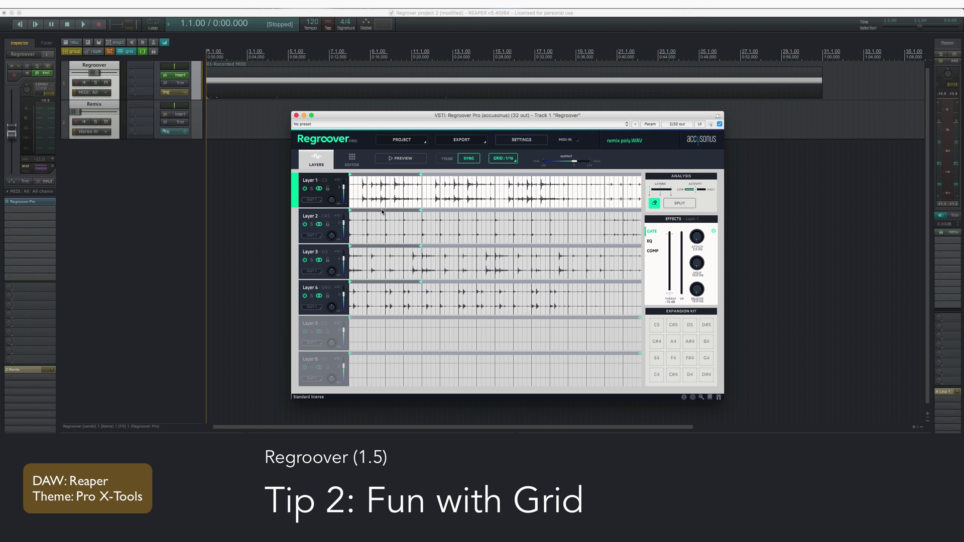
- Move layer 2's loop region to the last quarter and layer 3's to the second quarter, and shorten layer 4's region to half from its start
drag(382, 213, 526, 218)
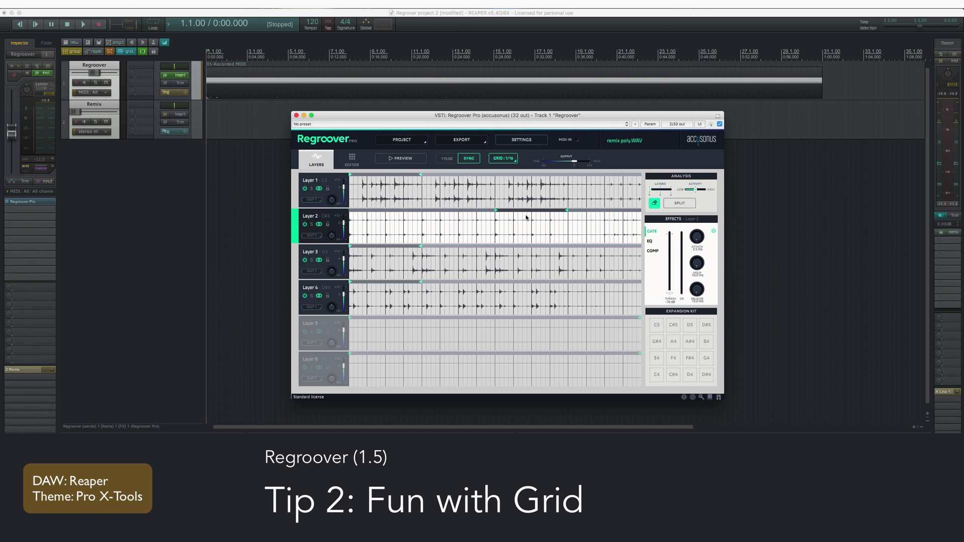
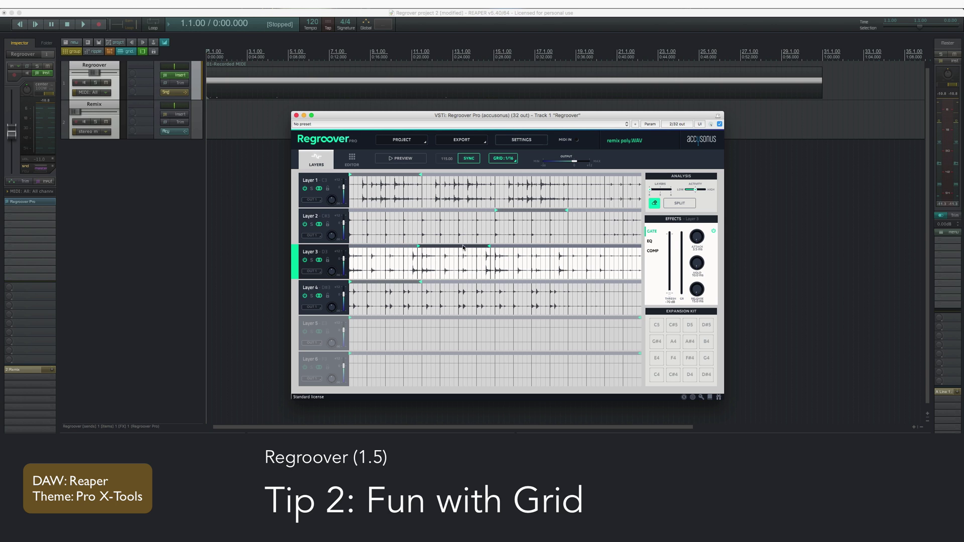
drag(528, 211, 604, 211)
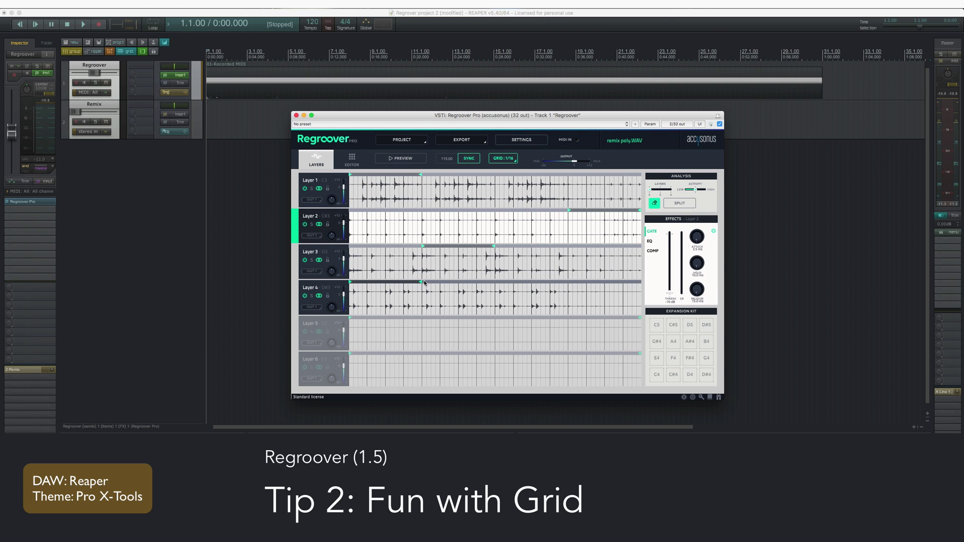
click(404, 284)
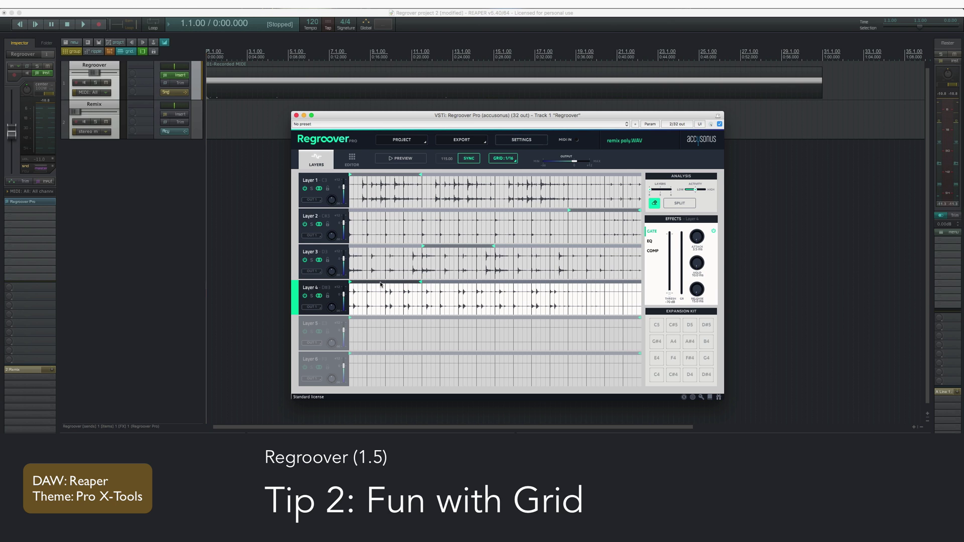
drag(351, 283, 388, 282)
- Shift layer 1's loop region slightly later, move layer 2's region to start just before the loop's middle, and preview the result
drag(414, 175, 428, 176)
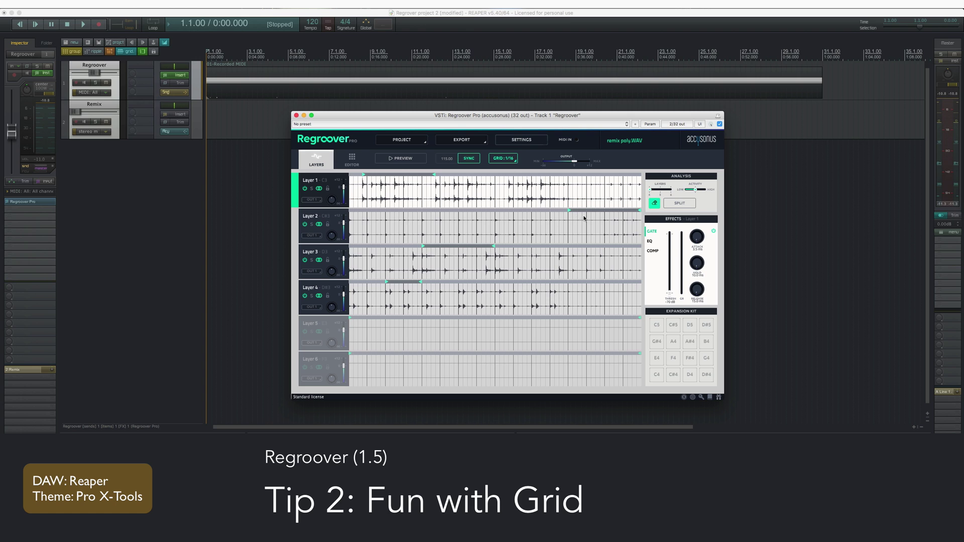
drag(579, 213, 490, 214)
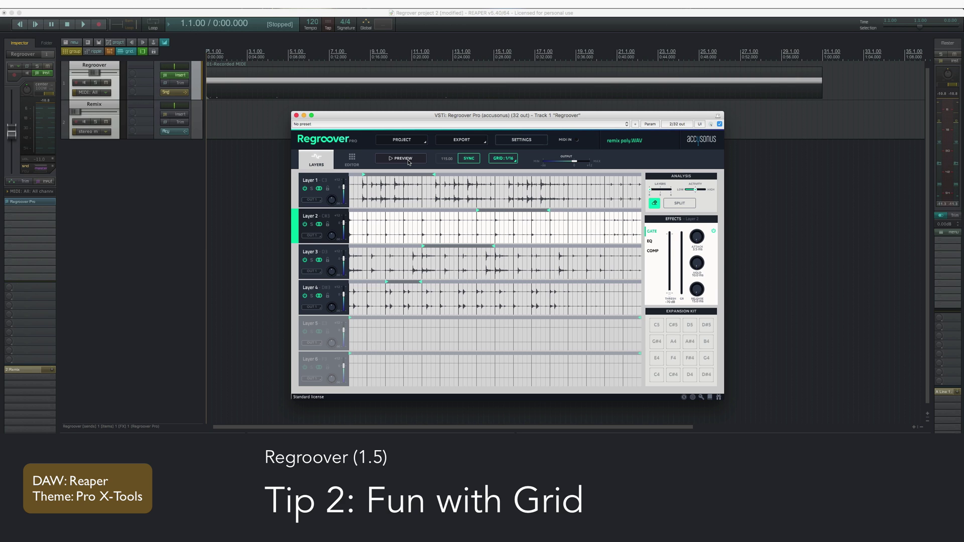
mouse_move(407, 175)
mouse_down()
mouse_move(393, 177)
mouse_move(418, 174)
mouse_up()
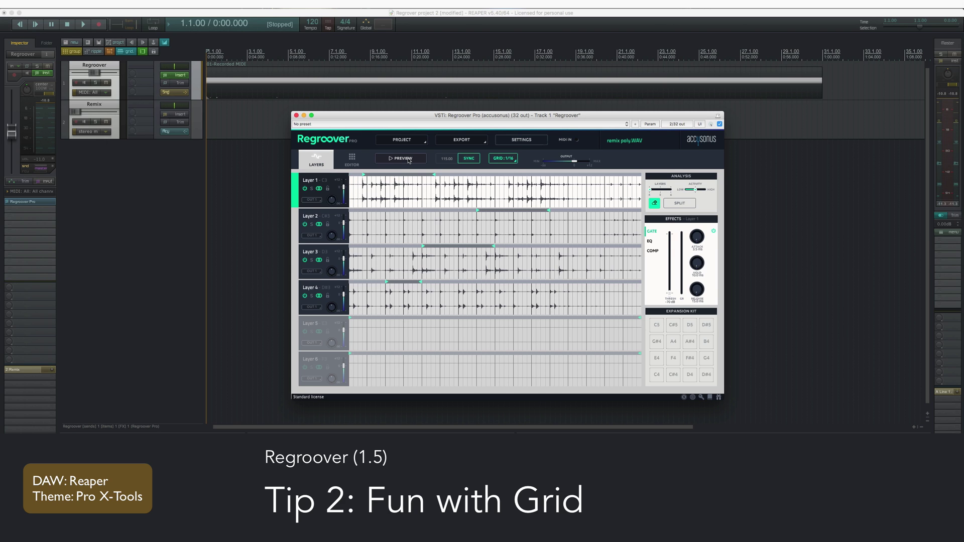
click(409, 159)
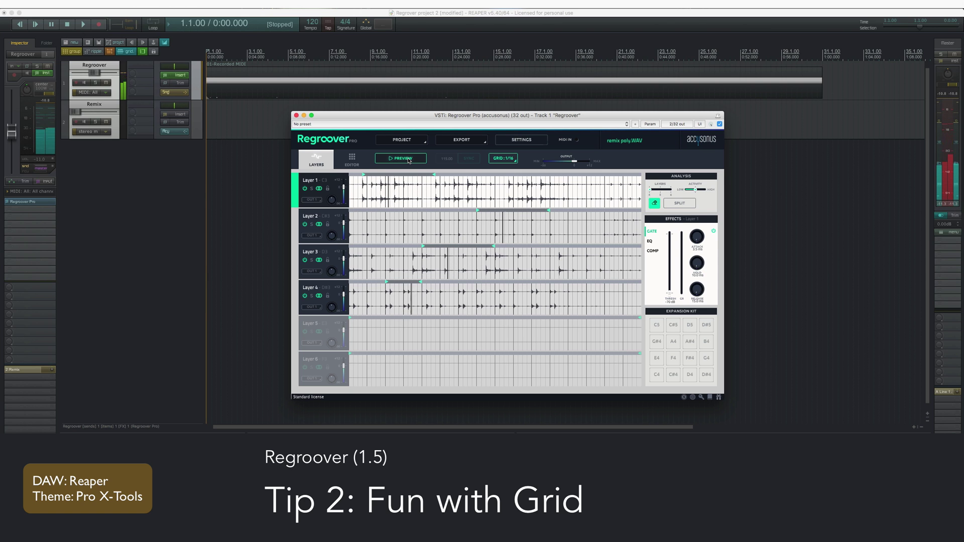
click(410, 158)
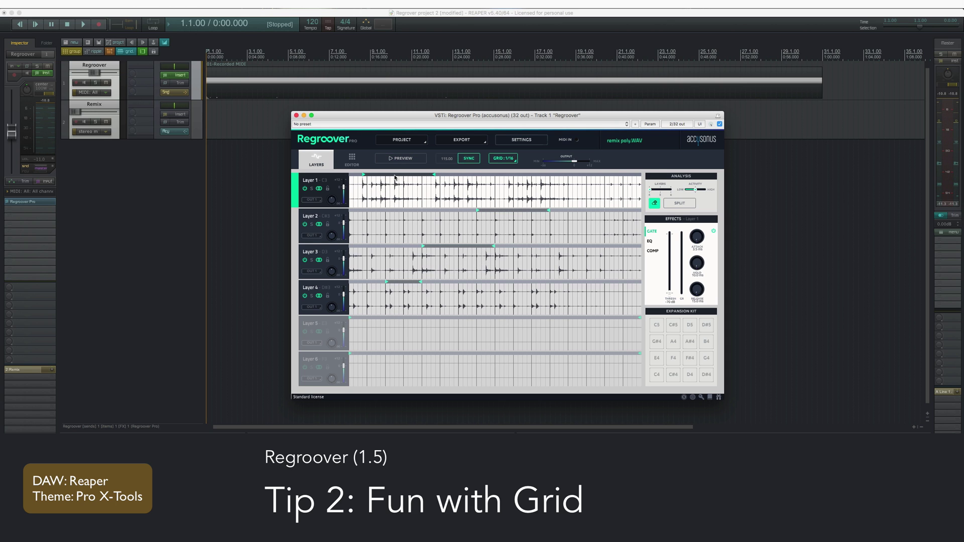
- Shorten the loop regions of layers 1, 2 and 3, extend layer 4's region end, and preview the uneven loop lengths
drag(396, 175, 418, 176)
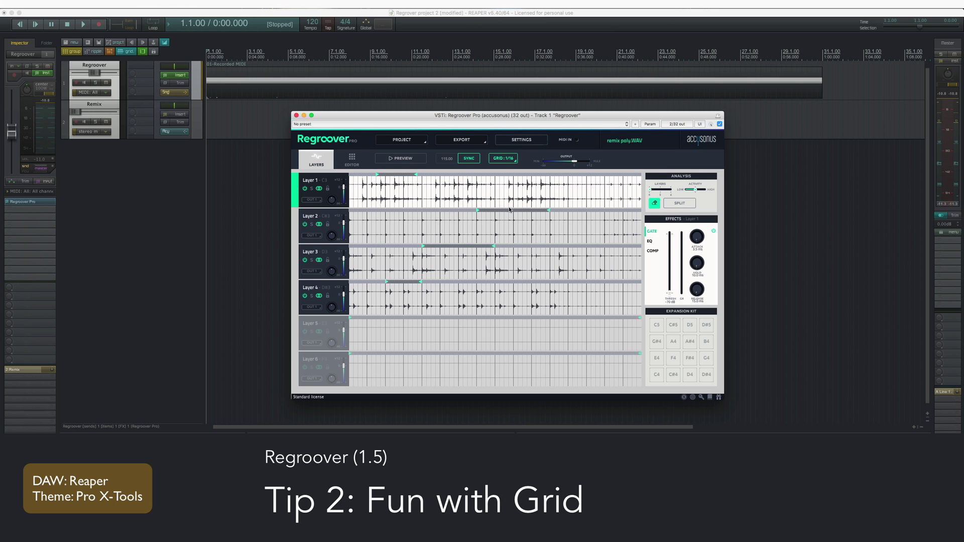
drag(548, 210, 523, 212)
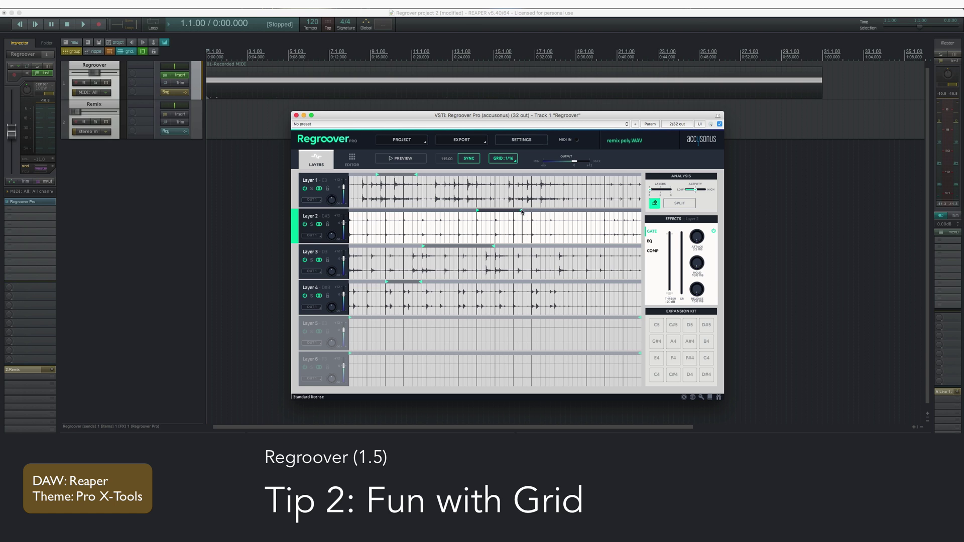
mouse_move(425, 247)
mouse_down()
mouse_move(441, 248)
mouse_move(424, 249)
mouse_up()
drag(494, 248, 456, 250)
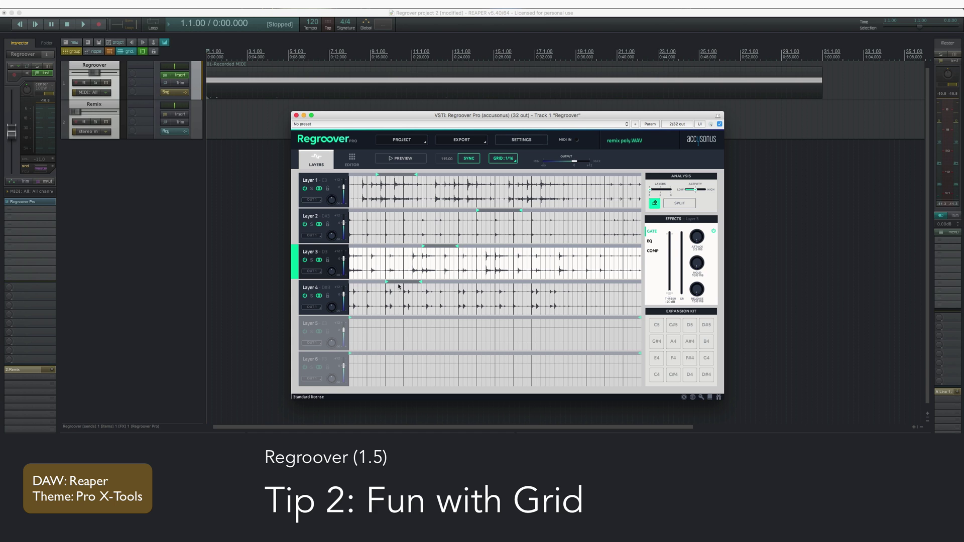
drag(421, 282, 440, 283)
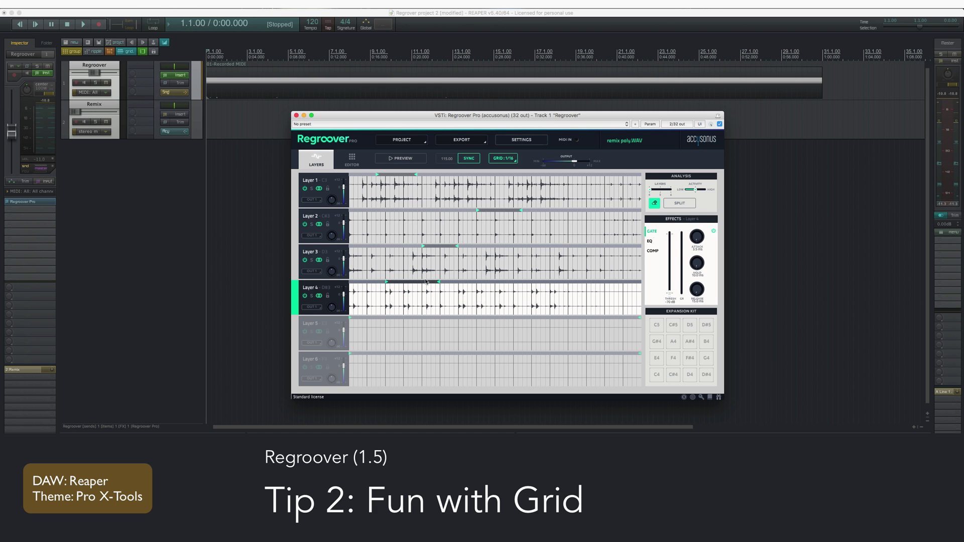
click(396, 159)
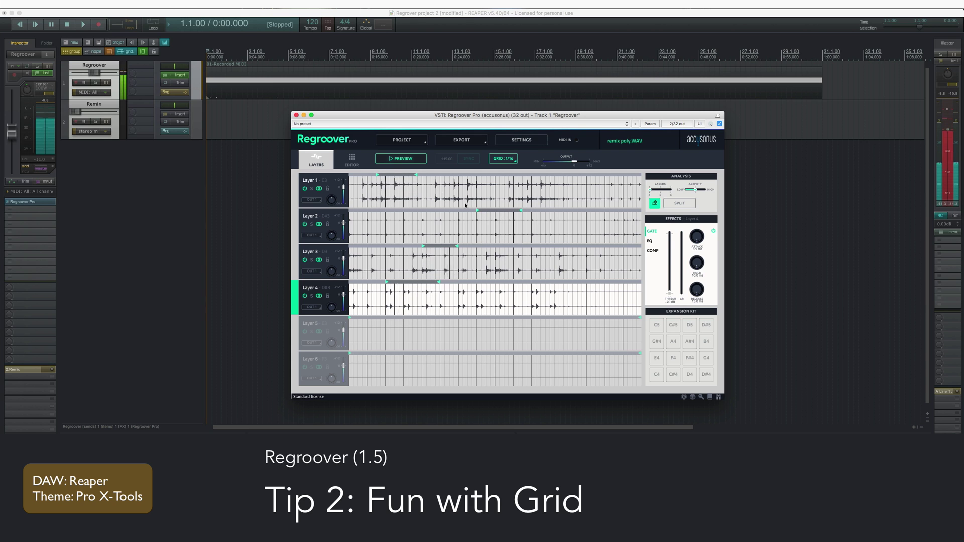
click(397, 160)
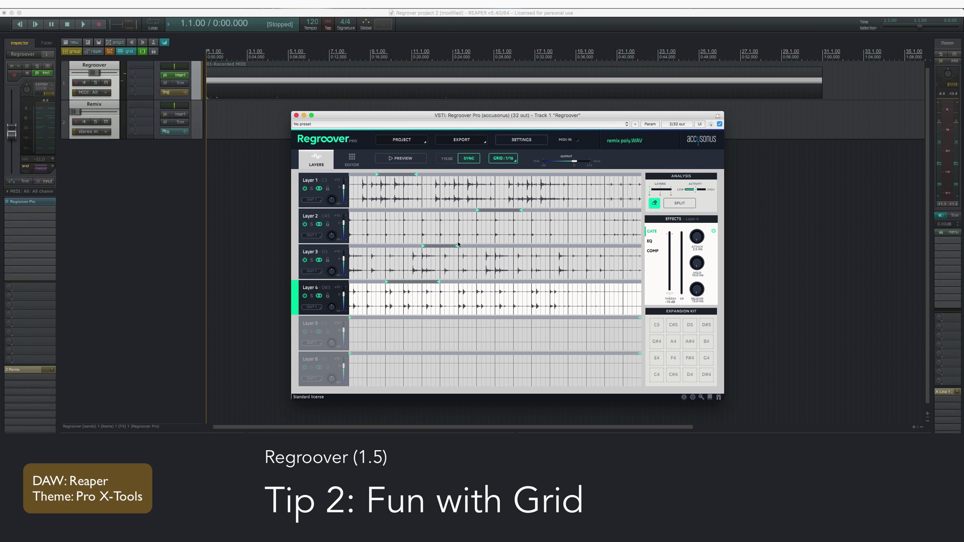
- Shorten the loop regions of layers 3 and 4 further, shift layer 1's region later, and preview the new polyrhythm
mouse_move(457, 246)
mouse_down()
mouse_move(481, 248)
mouse_move(437, 246)
mouse_up()
drag(519, 211, 530, 211)
drag(417, 175, 439, 175)
drag(378, 174, 396, 175)
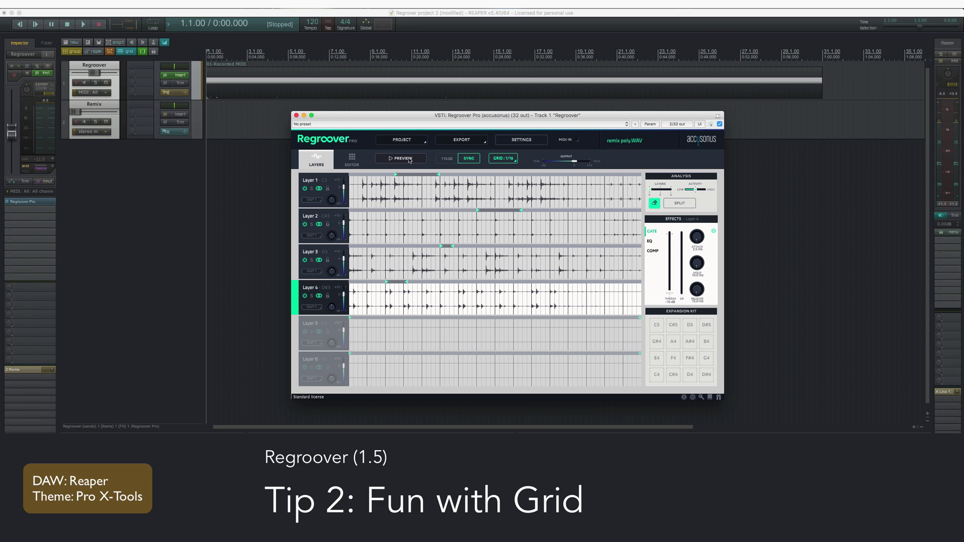
click(402, 158)
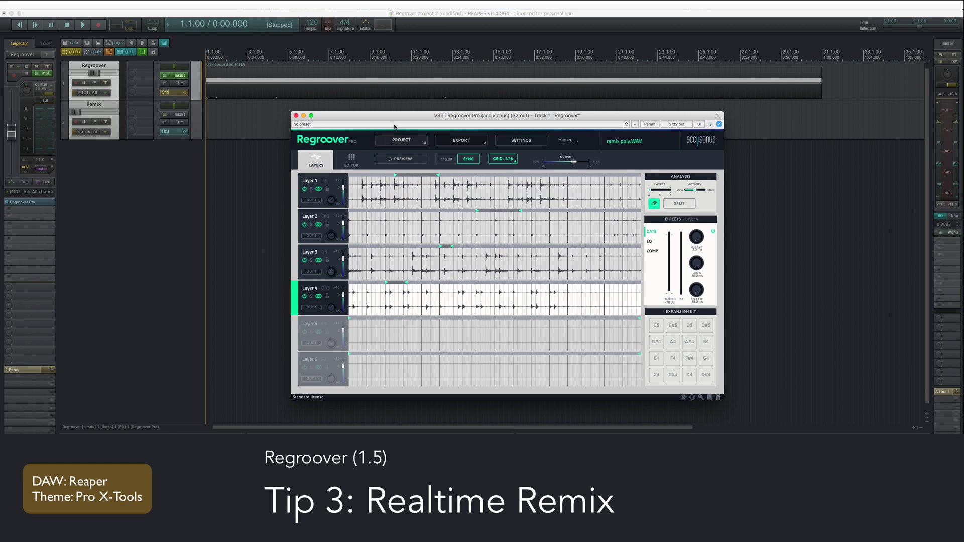
- Raise the Remix track's volume to about the Regroover track's level and move the Regroover window slightly lower
drag(396, 120, 391, 128)
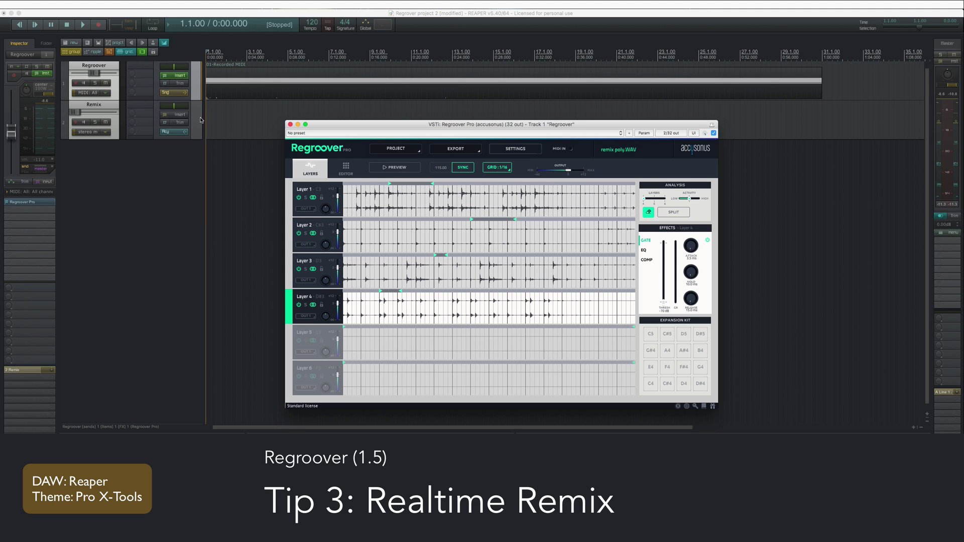
drag(75, 112, 93, 112)
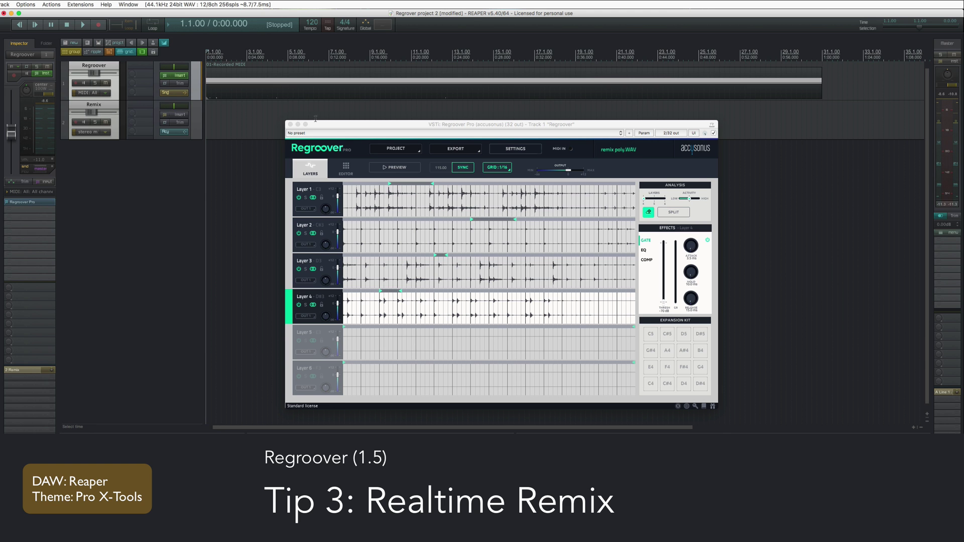
drag(336, 125, 337, 127)
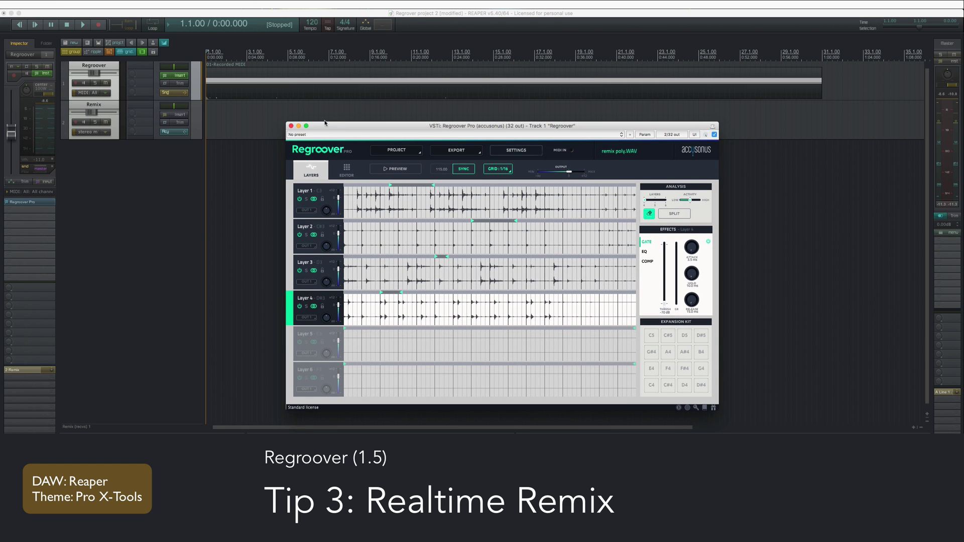
- Open the recorded MIDI item on the Regroover track and examine its held notes, moving the Regroover window out of the way
double_click(226, 75)
drag(502, 125, 114, 231)
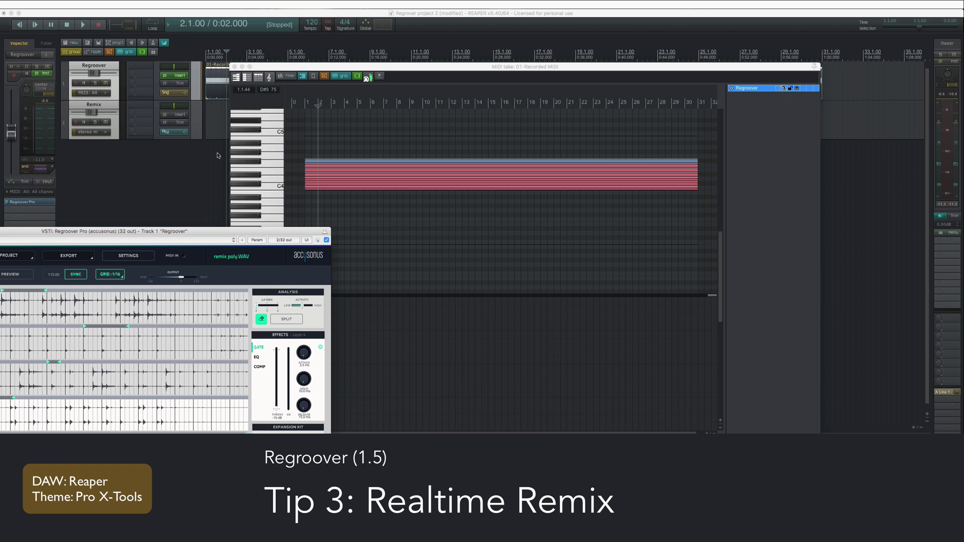
drag(222, 231, 517, 126)
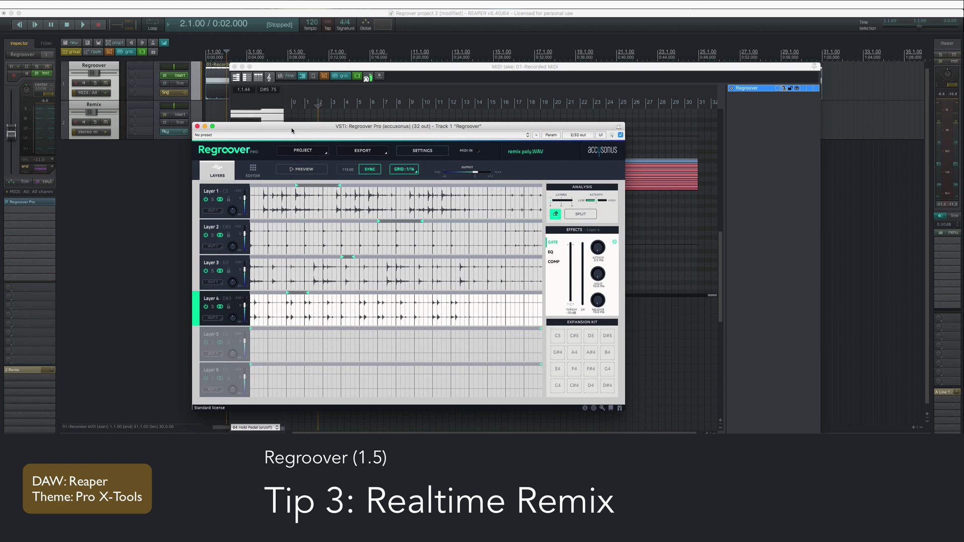
drag(292, 128, 347, 151)
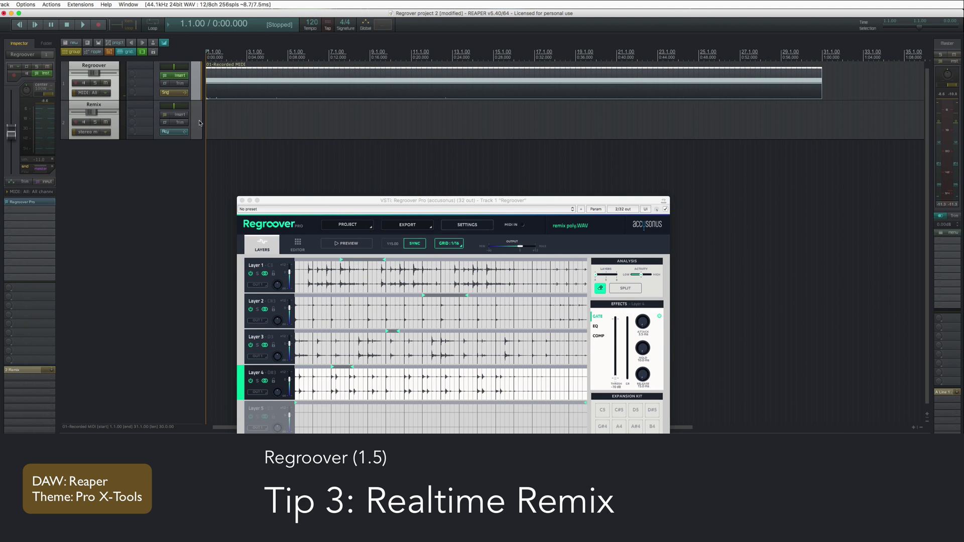
- Arm the Remix track with monitoring on and record a short take of the Regroover output from the project start
click(199, 123)
click(76, 122)
click(85, 122)
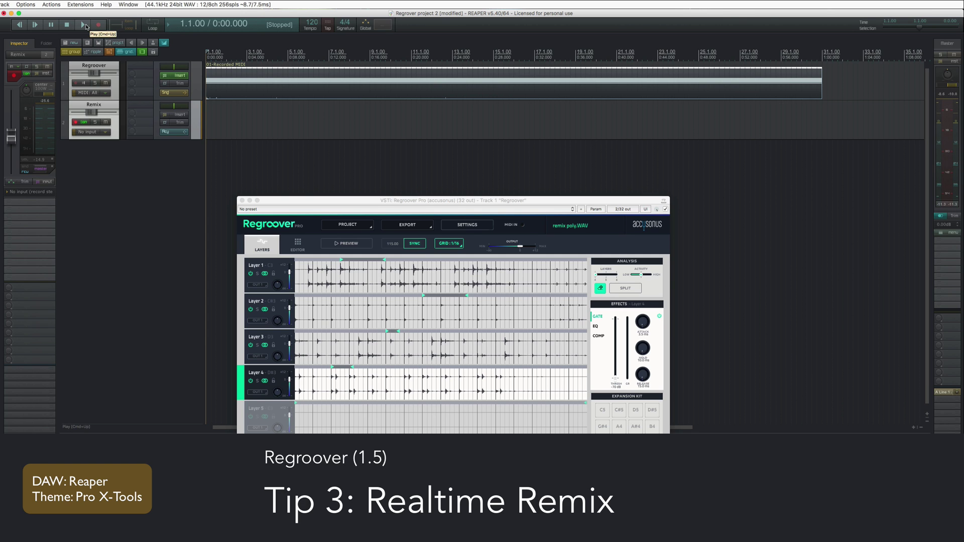
click(226, 115)
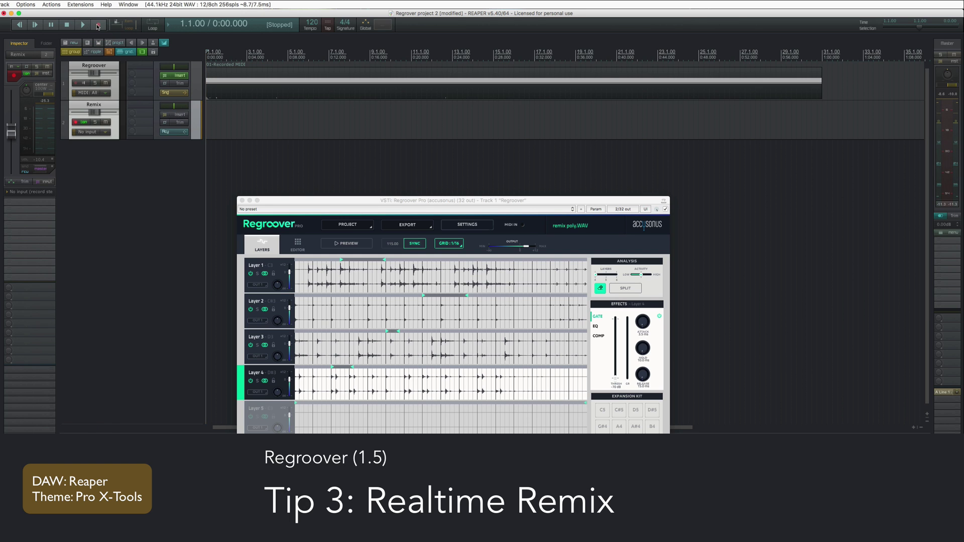
click(98, 25)
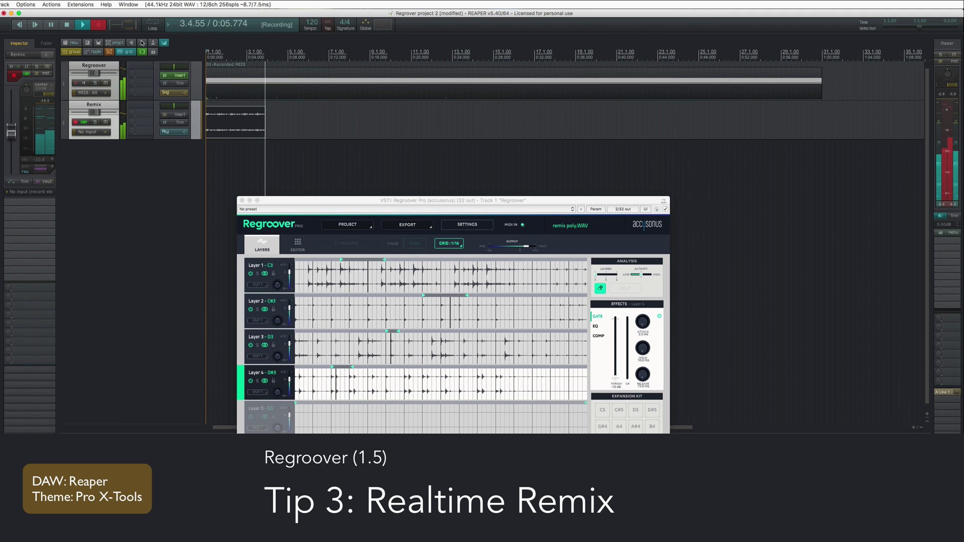
click(68, 25)
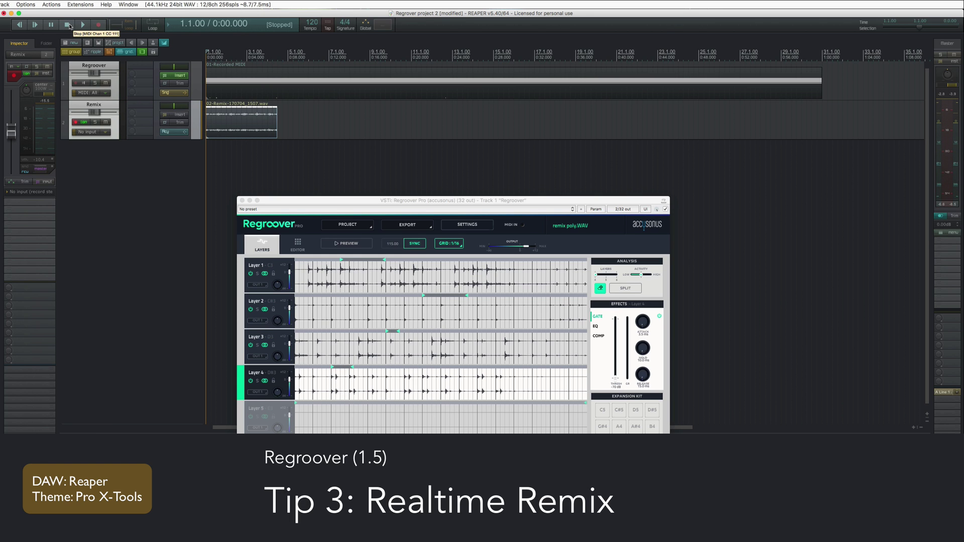
- Place the edit cursor at bar 5, after the first Remix take, and move the Regroover window up just below the tracks
click(288, 52)
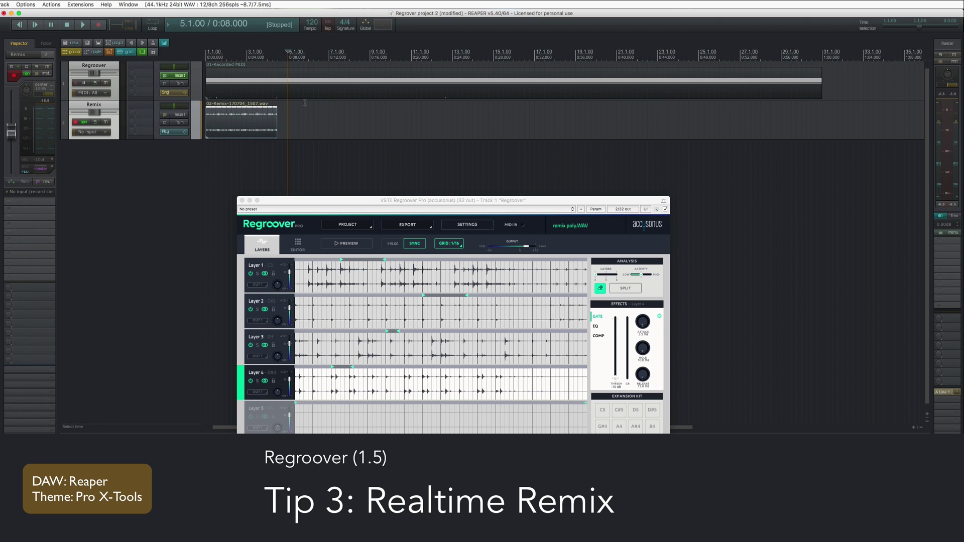
drag(340, 203, 380, 161)
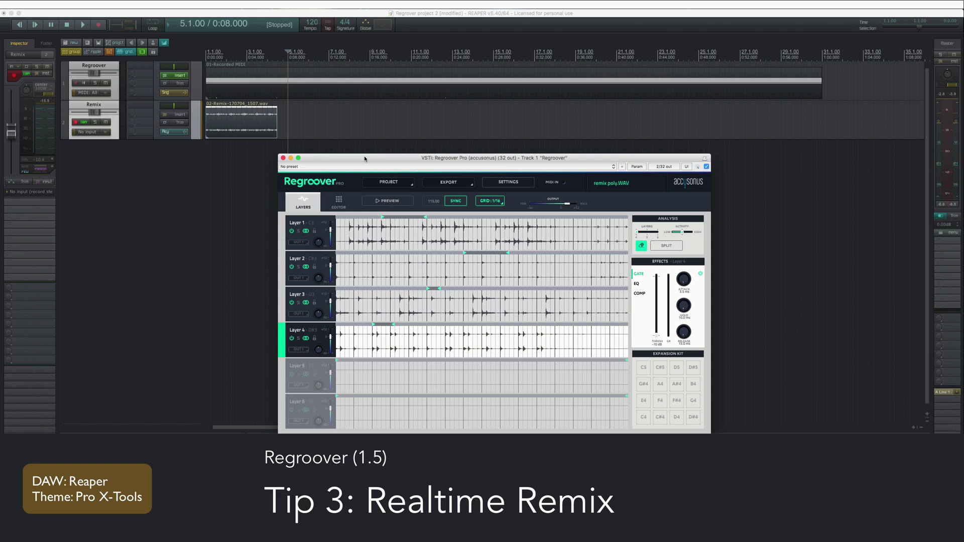
drag(364, 160, 342, 160)
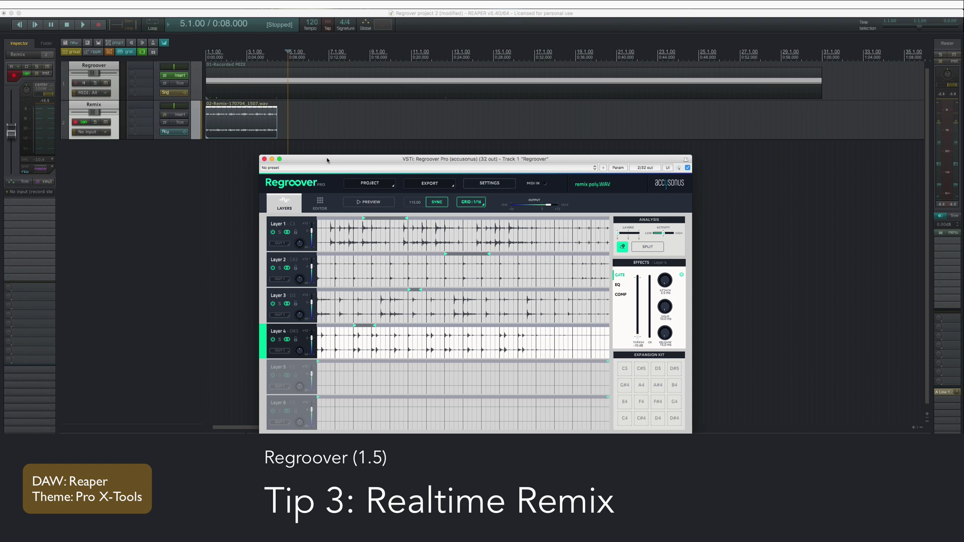
drag(327, 160, 329, 158)
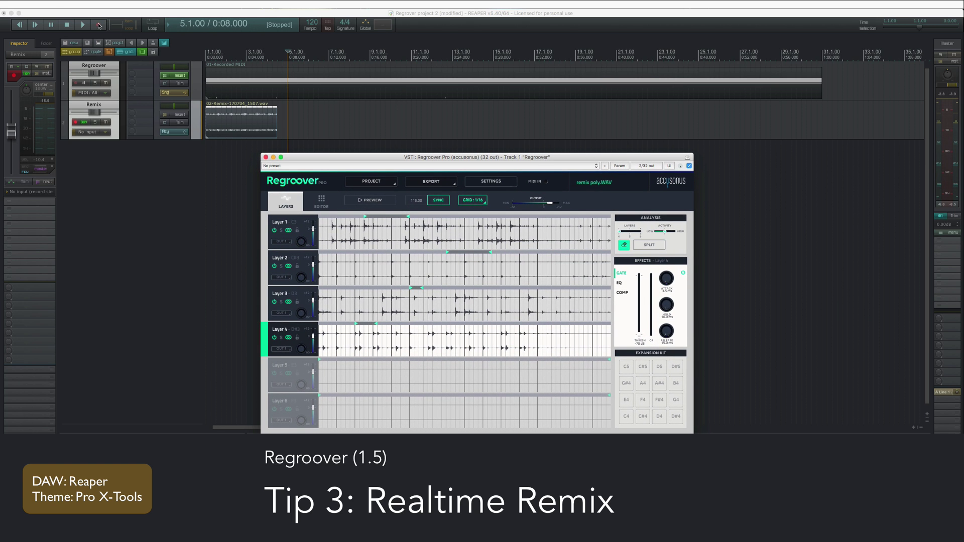
- Record a second Remix take from bar 5 while changing the four layers' loop regions live, and trim the take's end
click(99, 25)
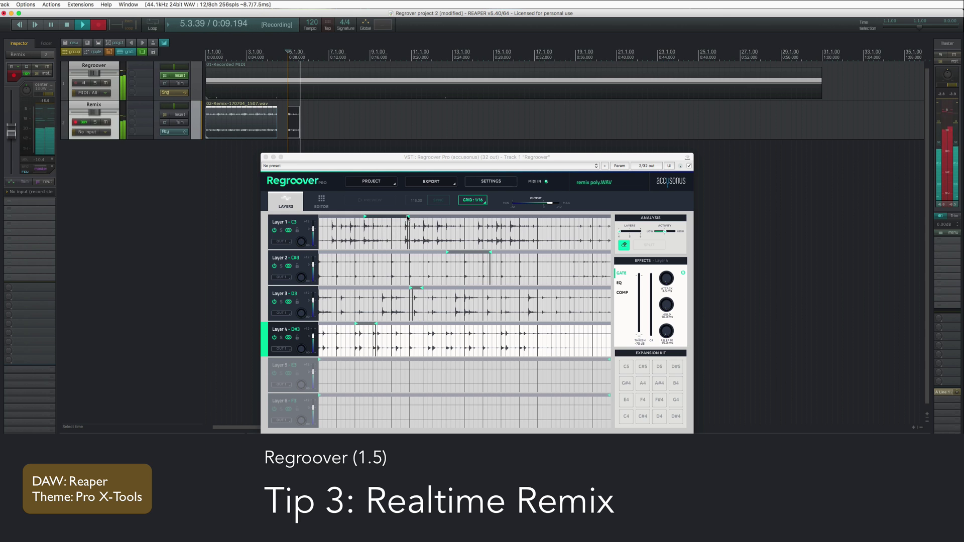
mouse_move(410, 217)
mouse_down()
mouse_move(368, 217)
mouse_move(417, 216)
mouse_up()
drag(411, 288, 531, 289)
drag(376, 324, 358, 324)
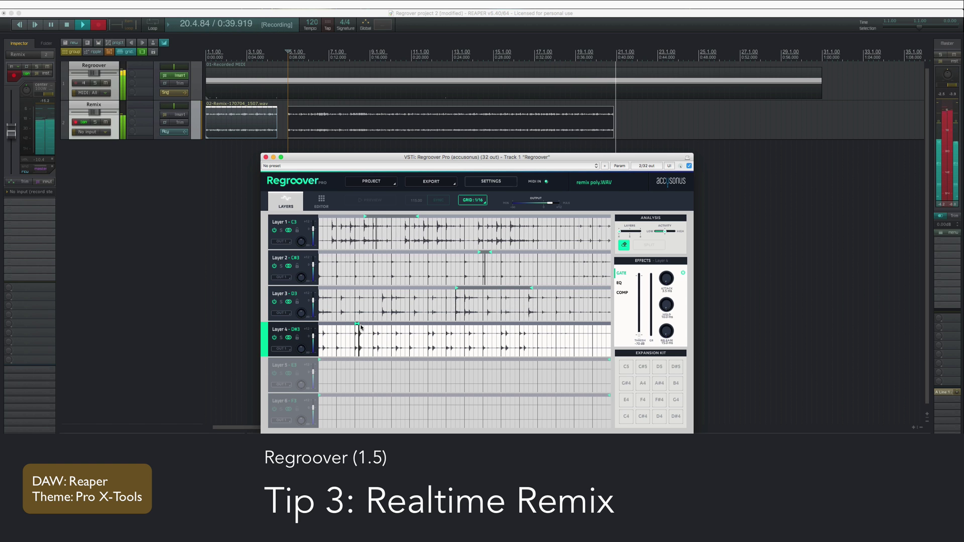
click(67, 24)
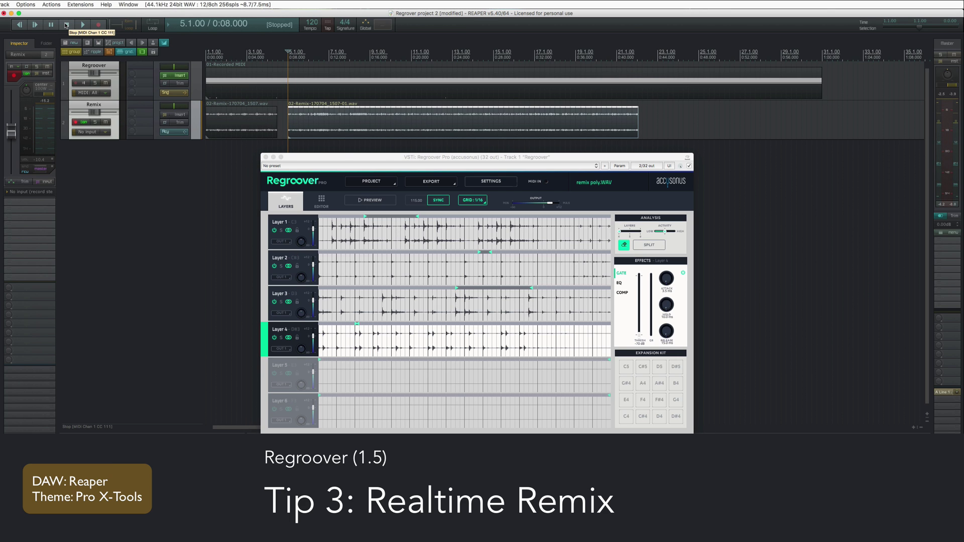
drag(638, 124, 587, 126)
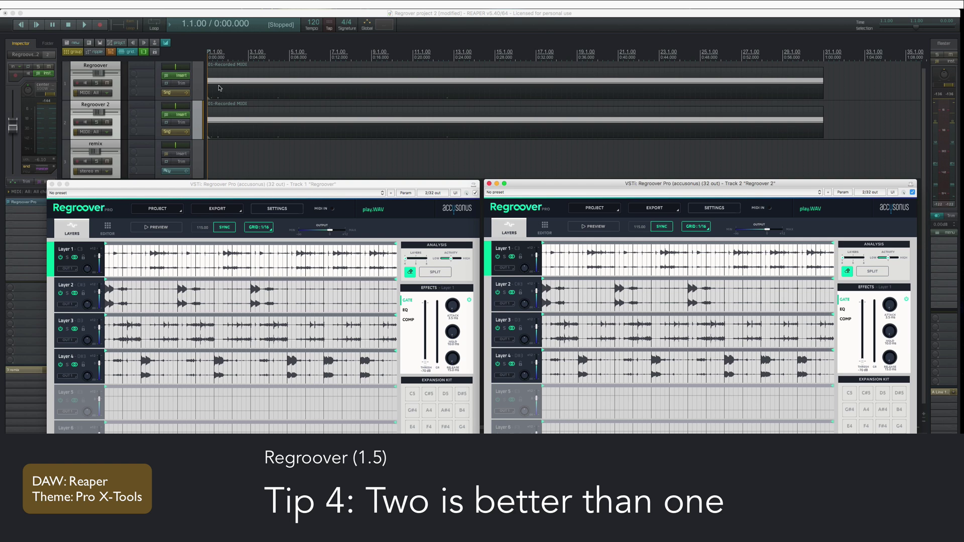
- Preview the play.WAV loop in both Regroover instances, lowering the Regroover track's volume during the first preview
click(203, 85)
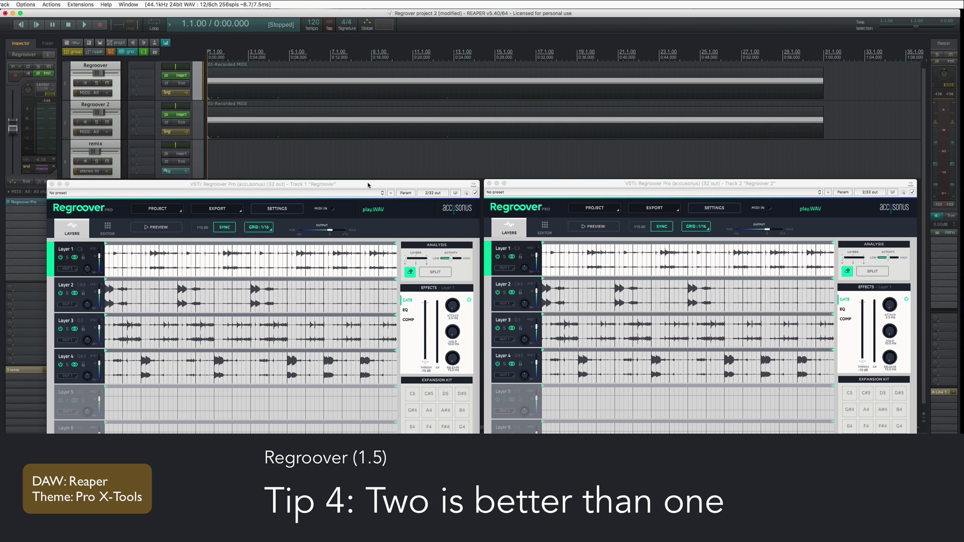
click(160, 228)
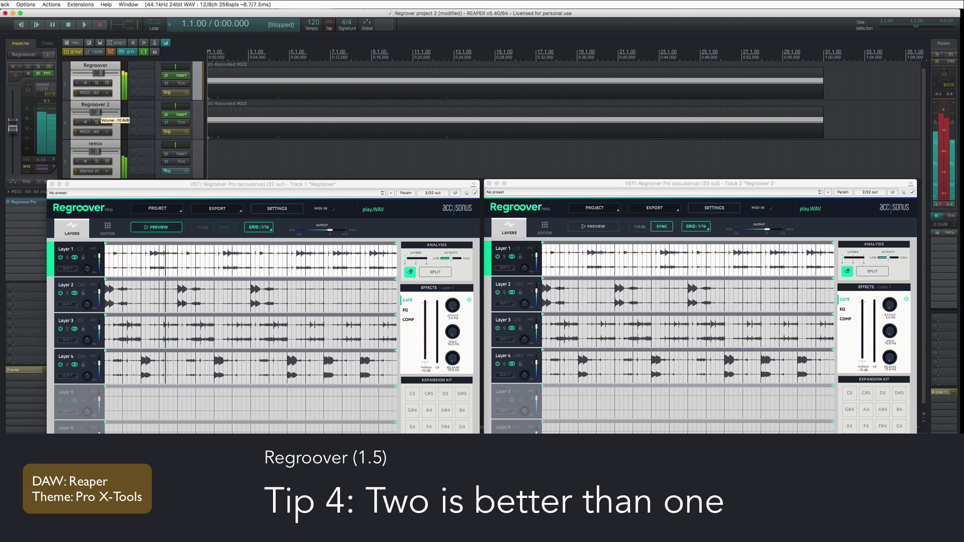
scroll(100, 75, down, 4)
scroll(100, 75, down, 2)
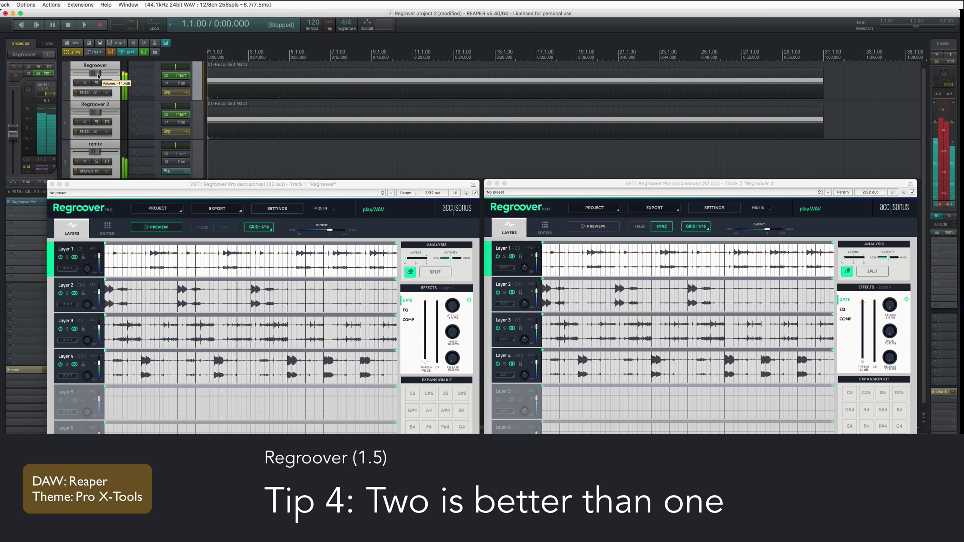
click(160, 227)
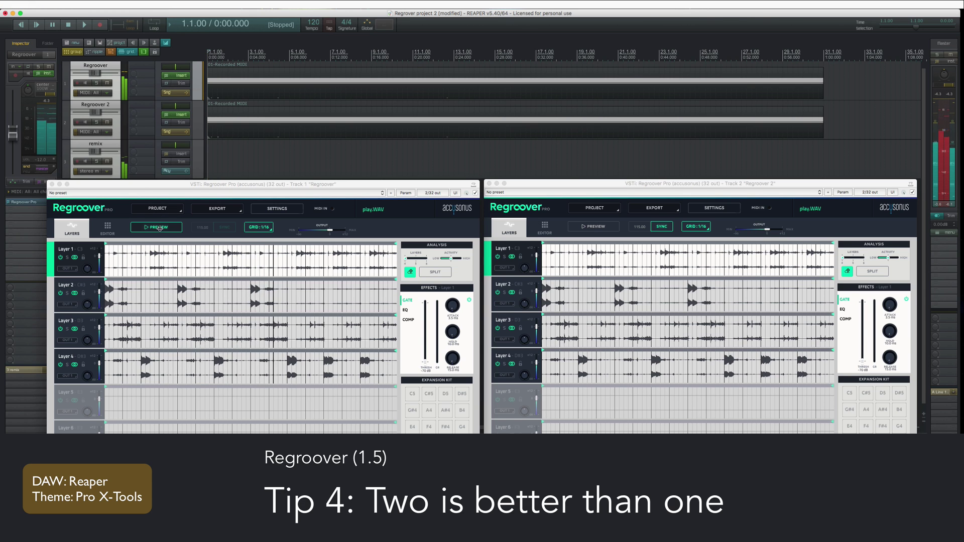
click(612, 229)
click(613, 230)
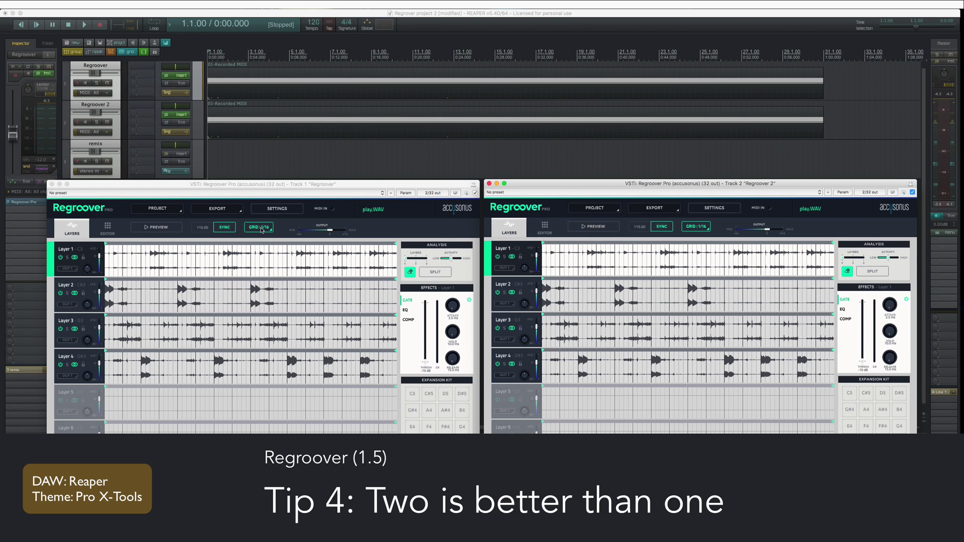
- Set different short loop regions on Layers 1 to 4 in both Regroover instances and play the combined result from the project start
click(111, 245)
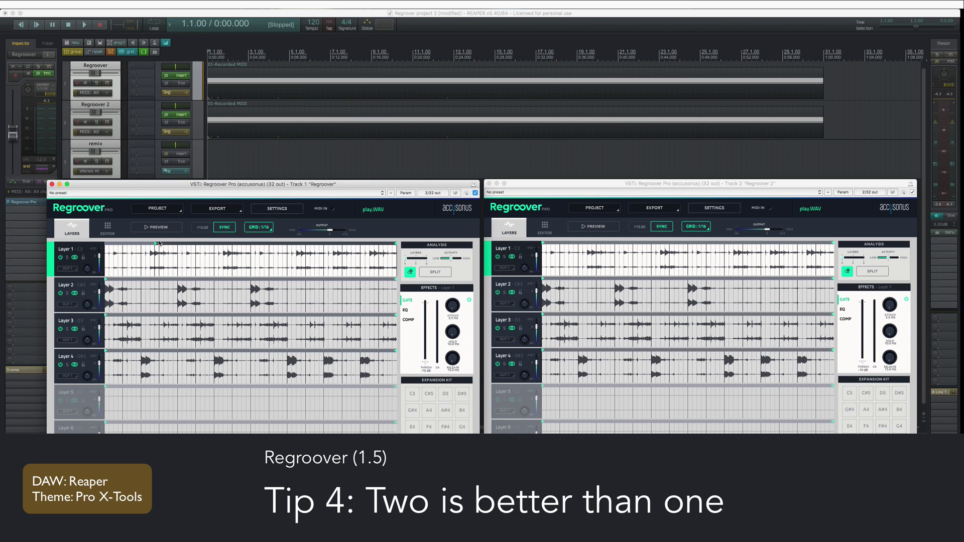
click(146, 244)
mouse_move(398, 246)
mouse_down()
mouse_move(180, 249)
mouse_move(212, 249)
mouse_up()
click(175, 297)
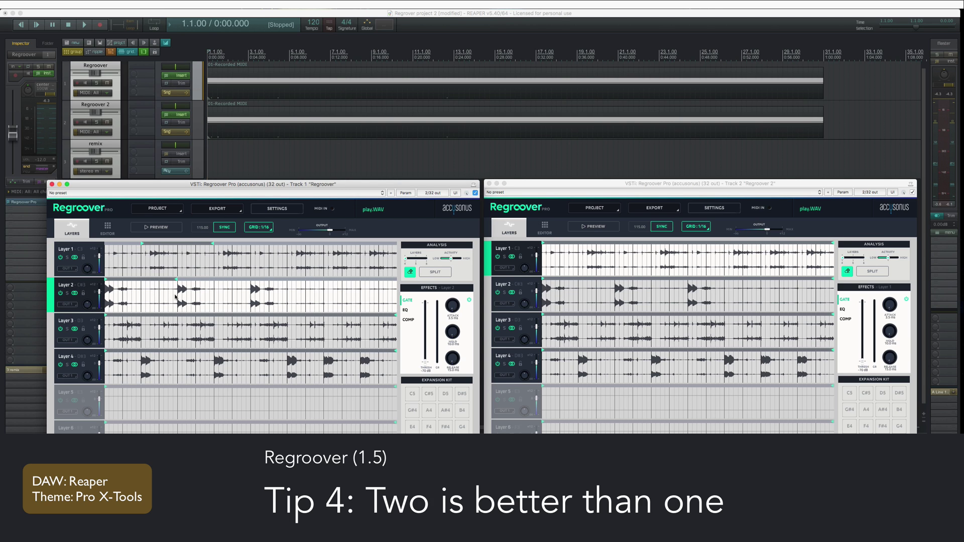
drag(396, 316, 197, 327)
click(251, 366)
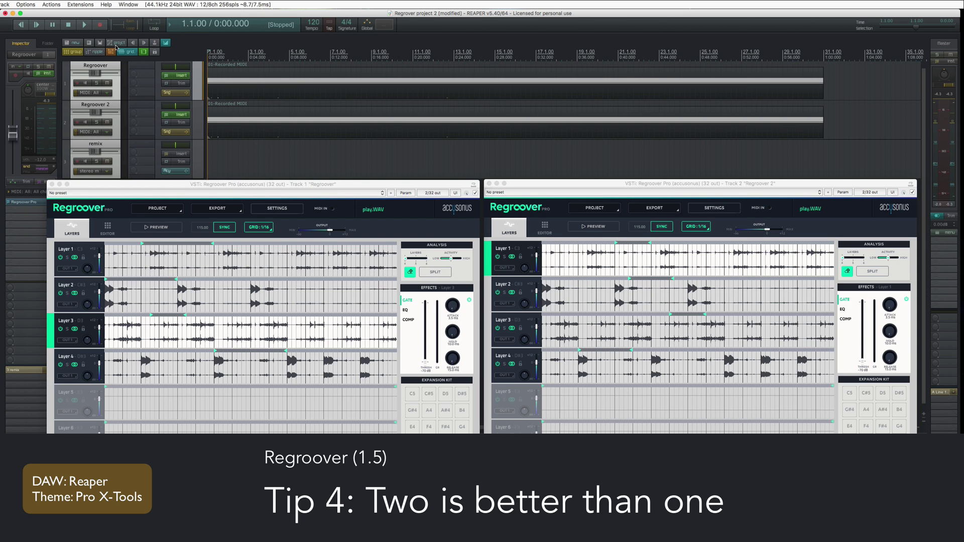
click(87, 25)
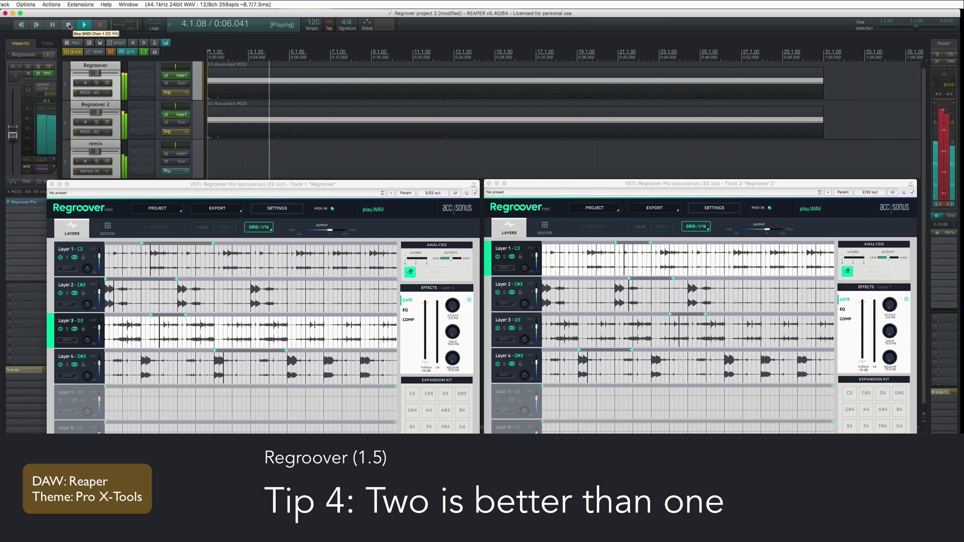
click(69, 26)
- Pan the Regroover track far left and the Regroover 2 track far right, and play the project from the start
drag(186, 68, 174, 70)
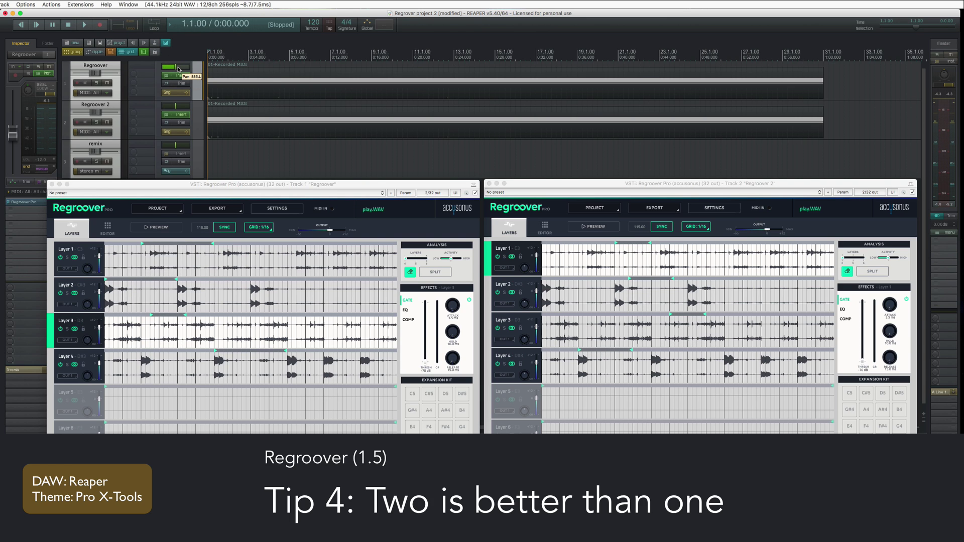
drag(175, 106, 189, 106)
click(86, 25)
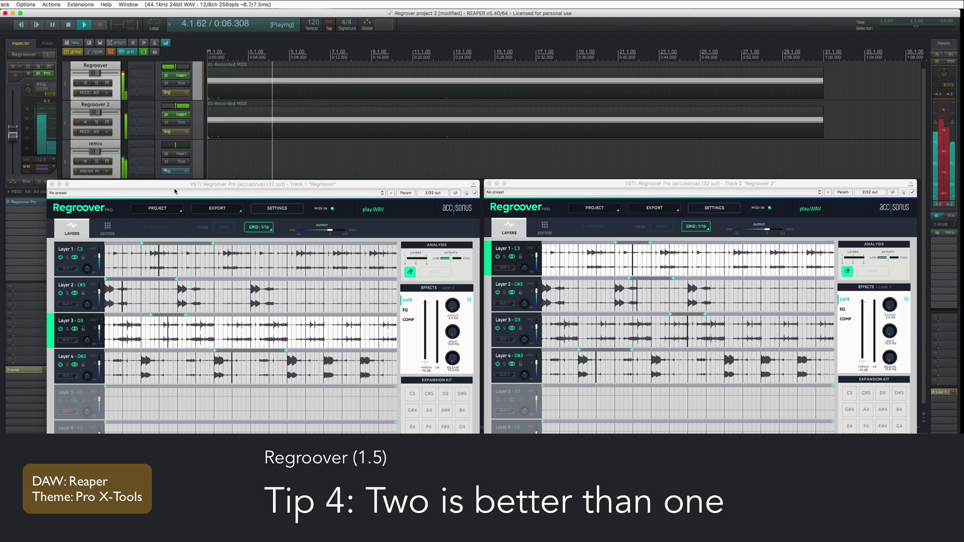
click(69, 25)
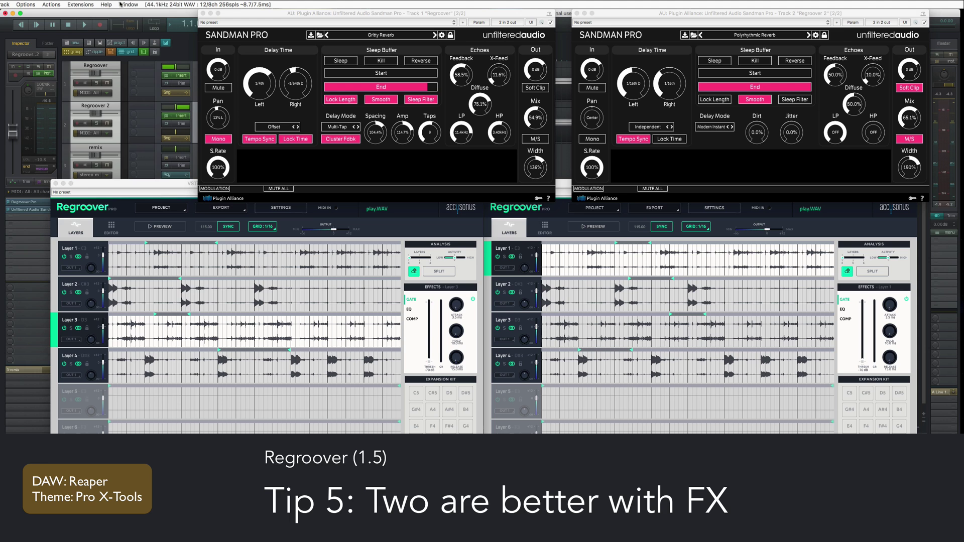
- Play both Regroover tracks through their Sandman Pro effects, using Gritty Reverb on the first and Polyrhythmic Reverb on the second
click(86, 26)
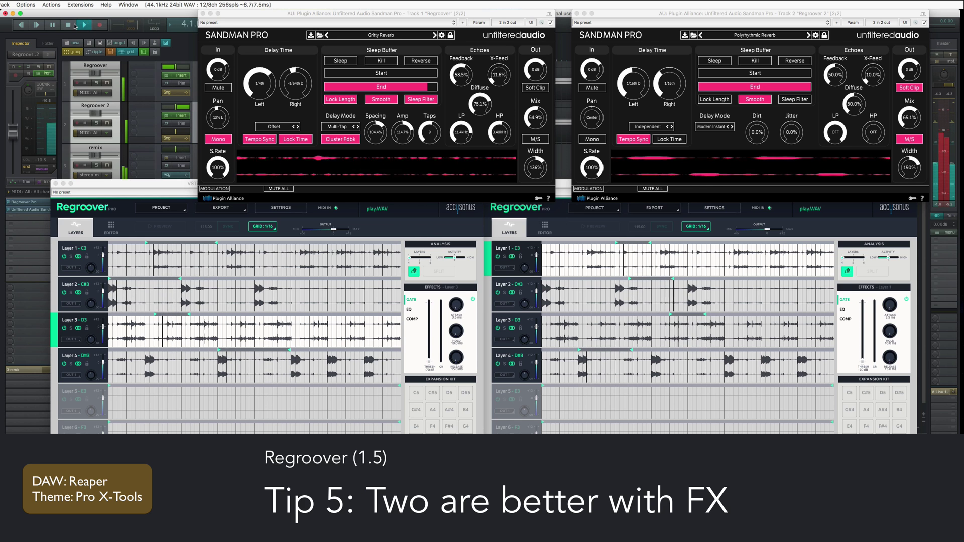
click(69, 25)
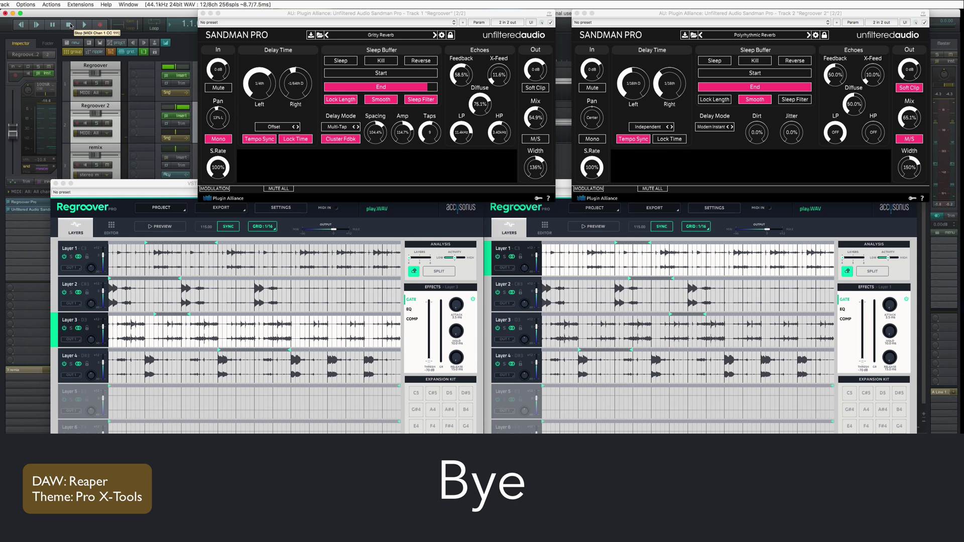